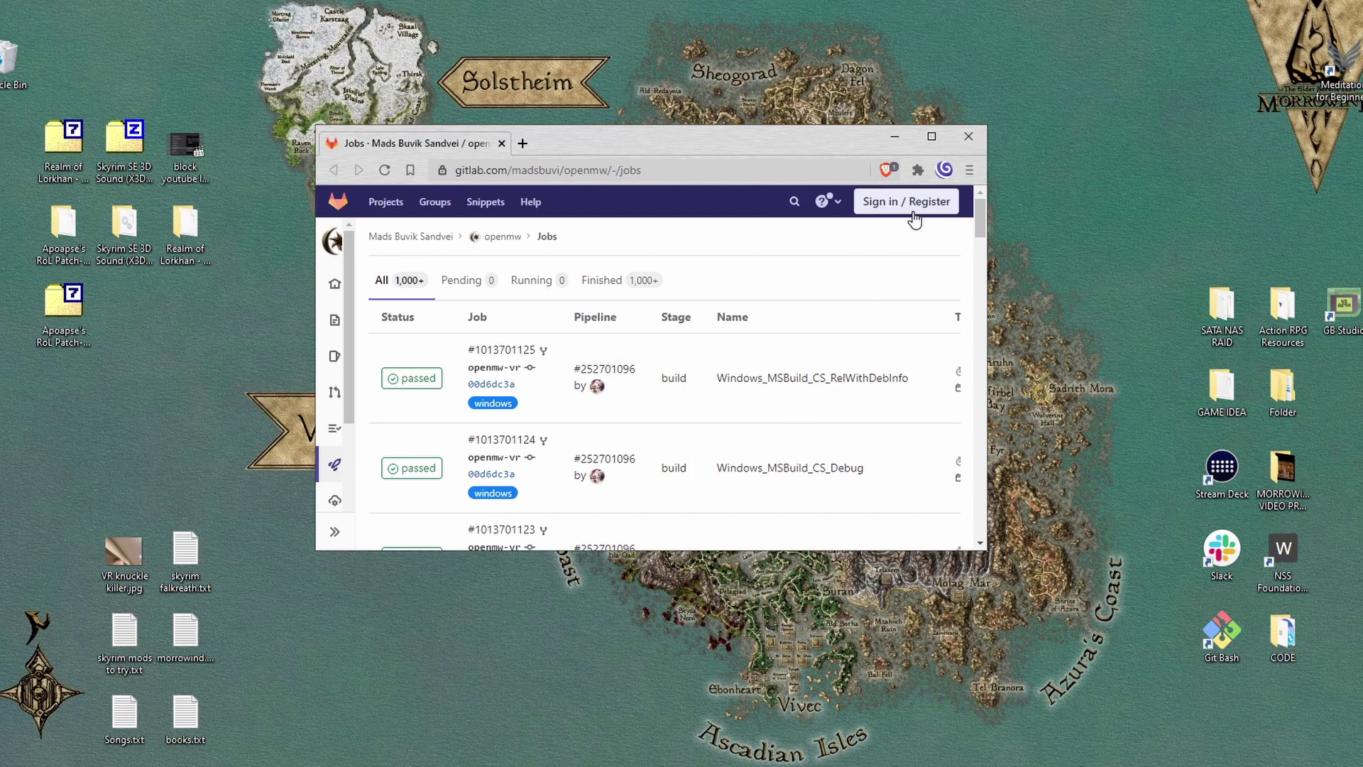
# - Examine the openmw fork's GitLab job list for a passed Windows_MSBuild_Engine_Release build on the openmw-vr branch
pyautogui.click(932, 136)
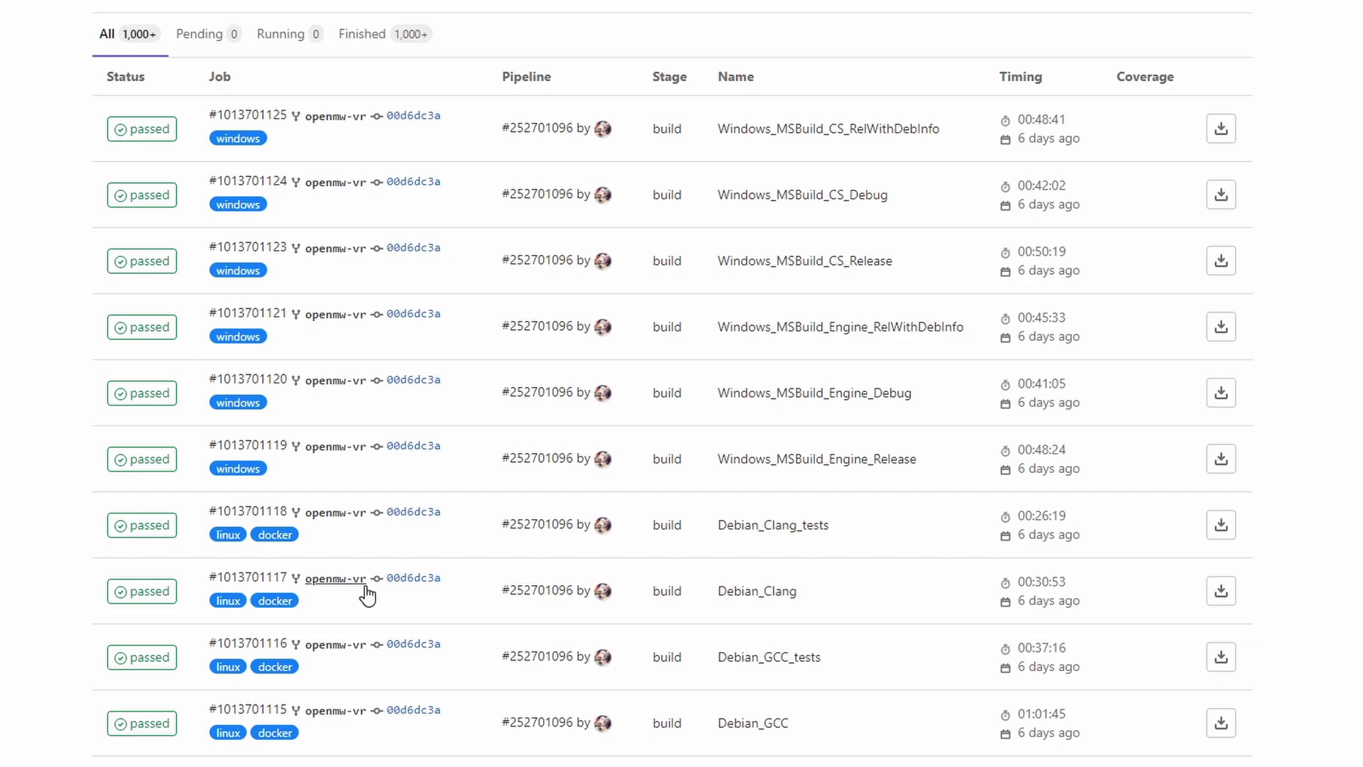
pyautogui.scroll(-18, 367, 595)
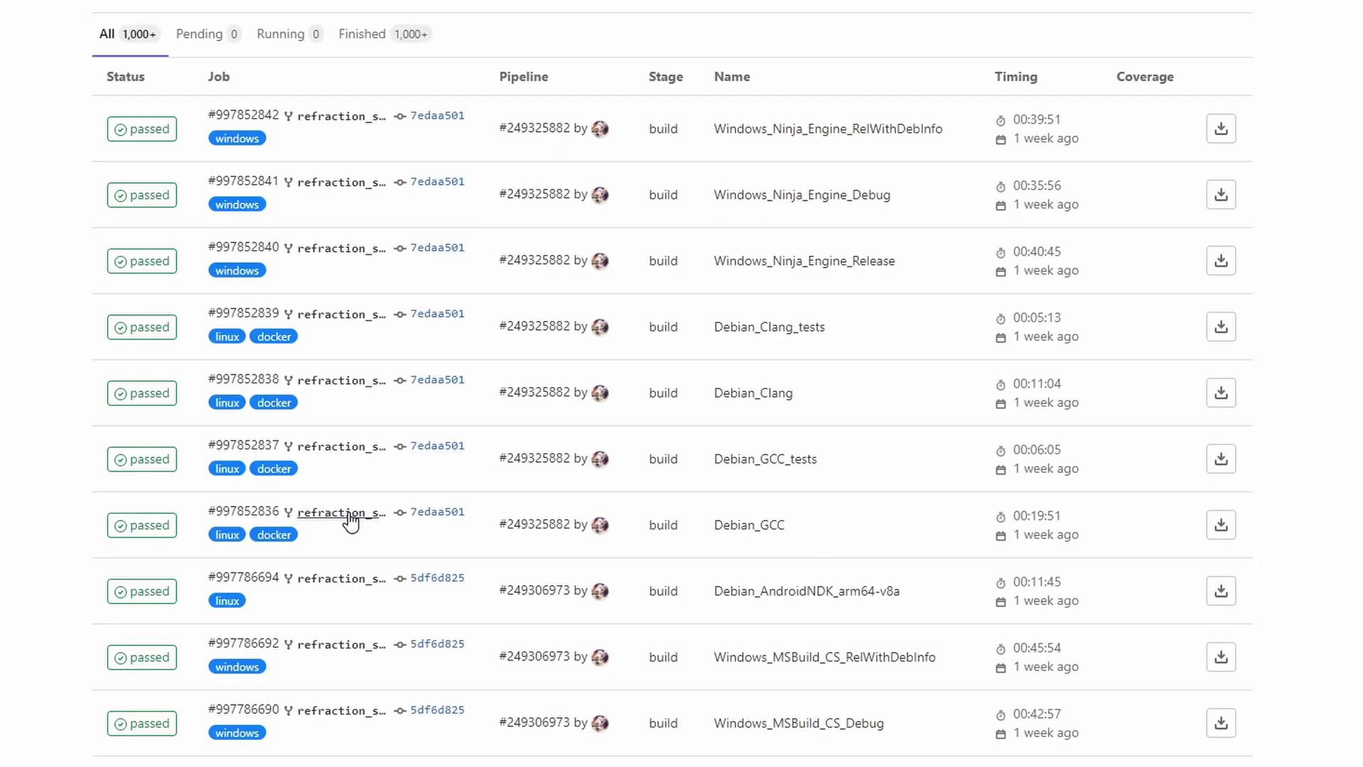
pyautogui.scroll(-4, 353, 523)
pyautogui.scroll(-15, 352, 529)
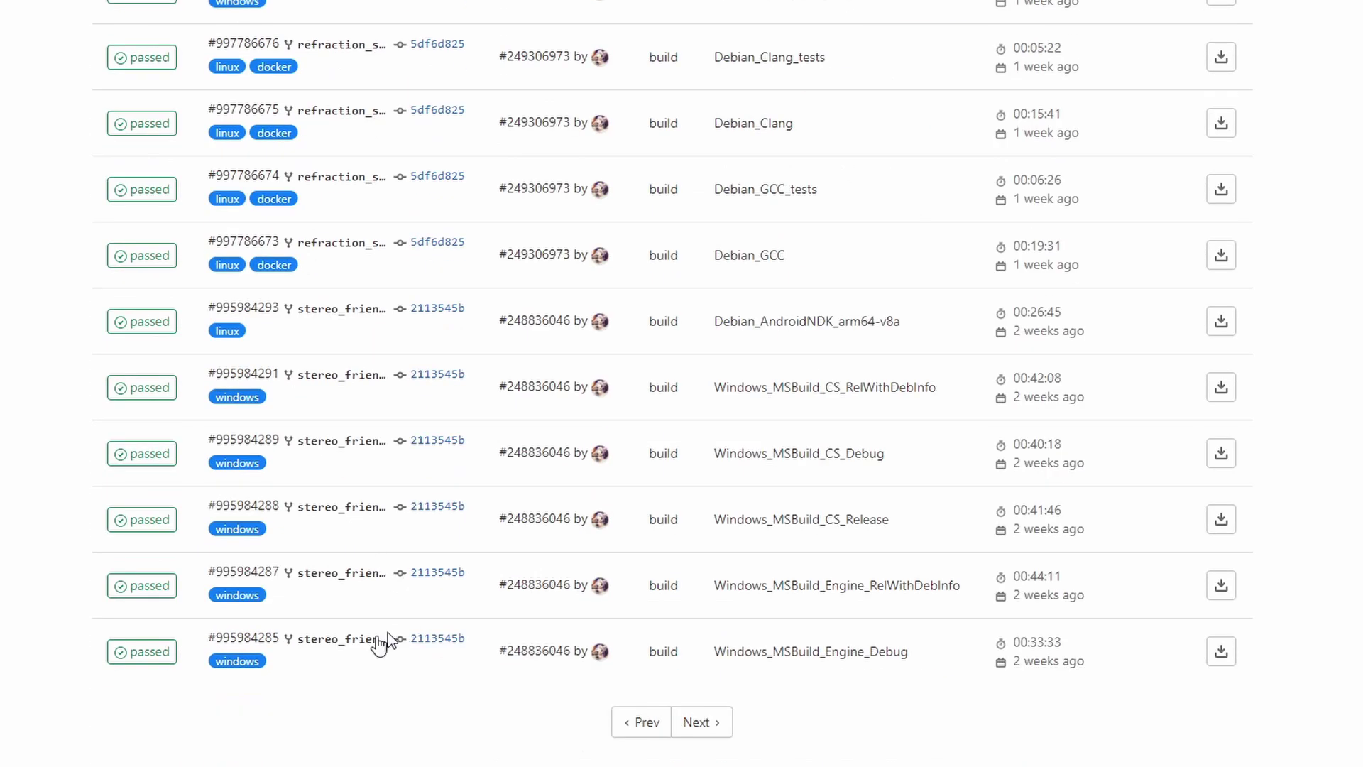
pyautogui.click(646, 724)
pyautogui.scroll(-20, 355, 589)
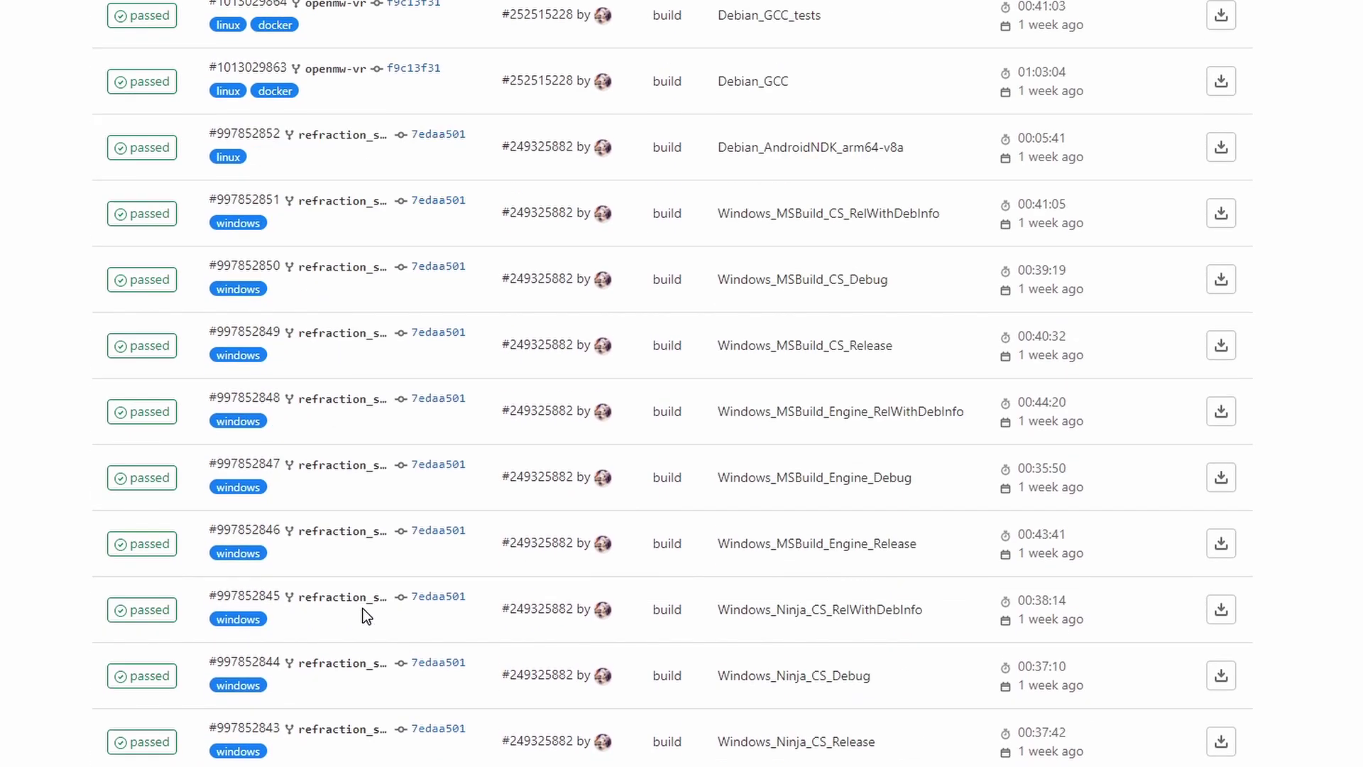
pyautogui.scroll(6, 355, 572)
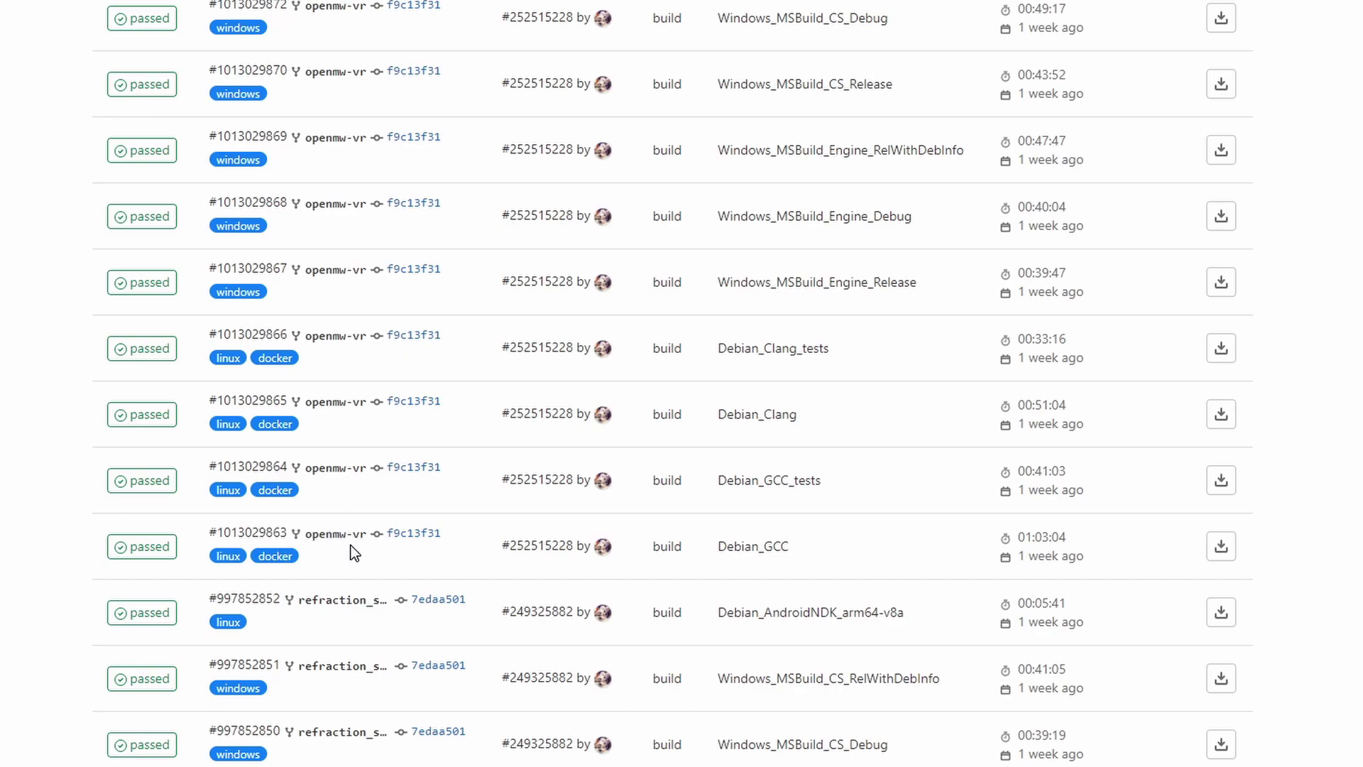
pyautogui.scroll(4, 351, 545)
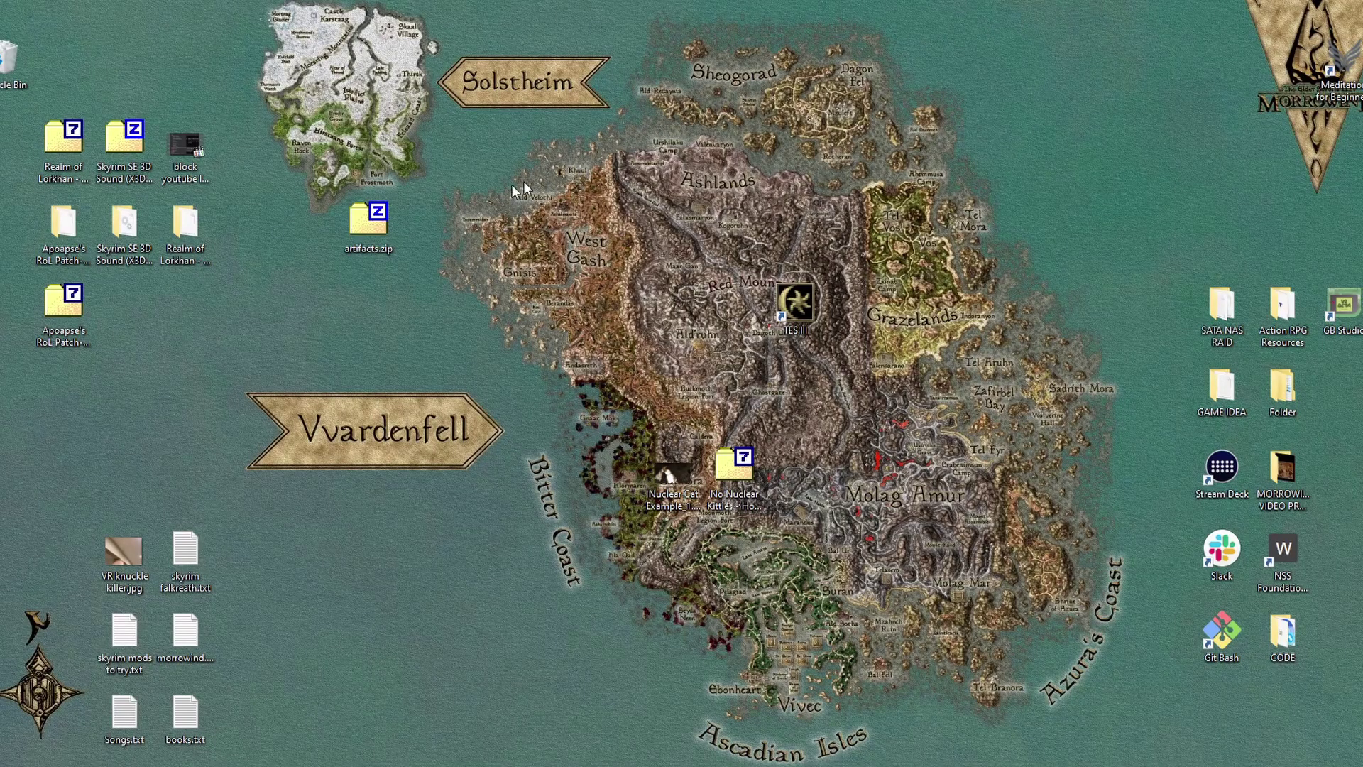
# - Extract artifacts.zip on the desktop with 7-Zip into its own artifacts folder
pyautogui.rightClick(370, 235)
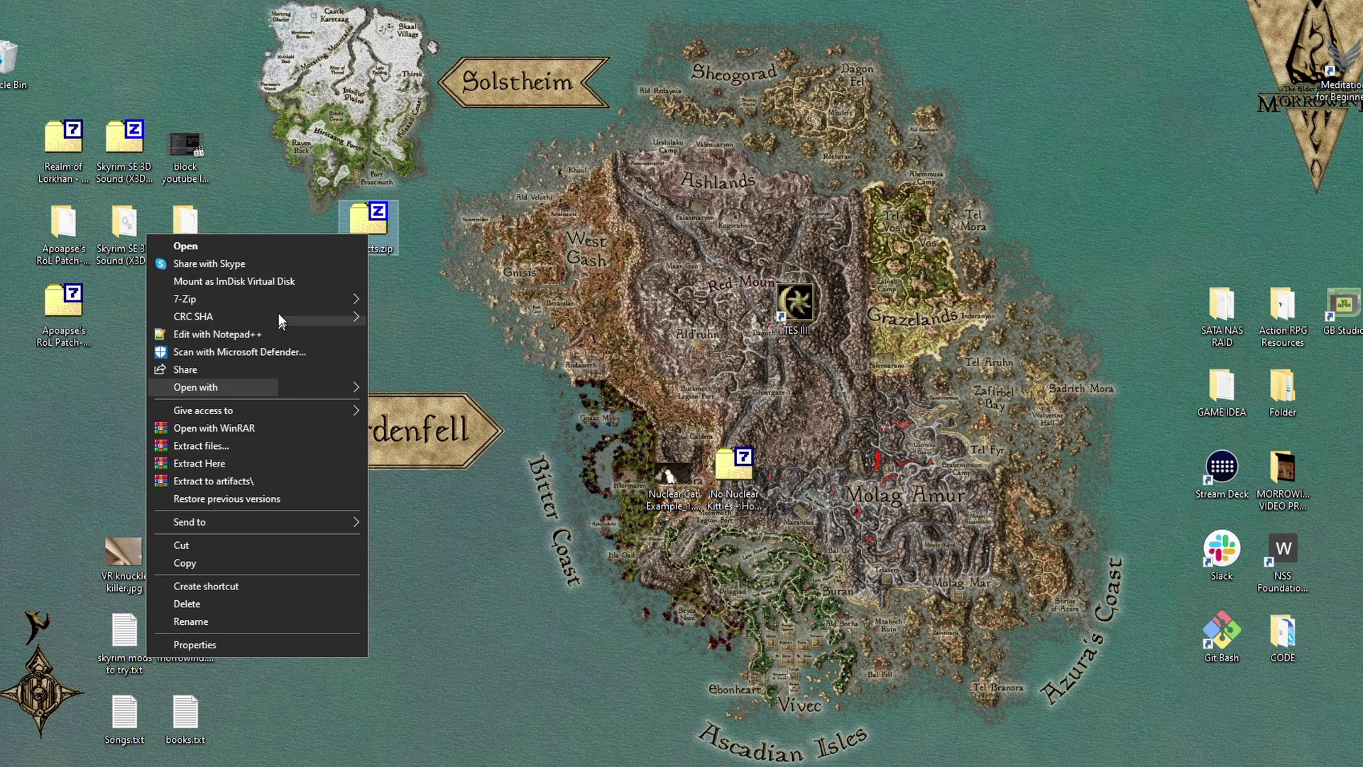
pyautogui.moveTo(298, 297)
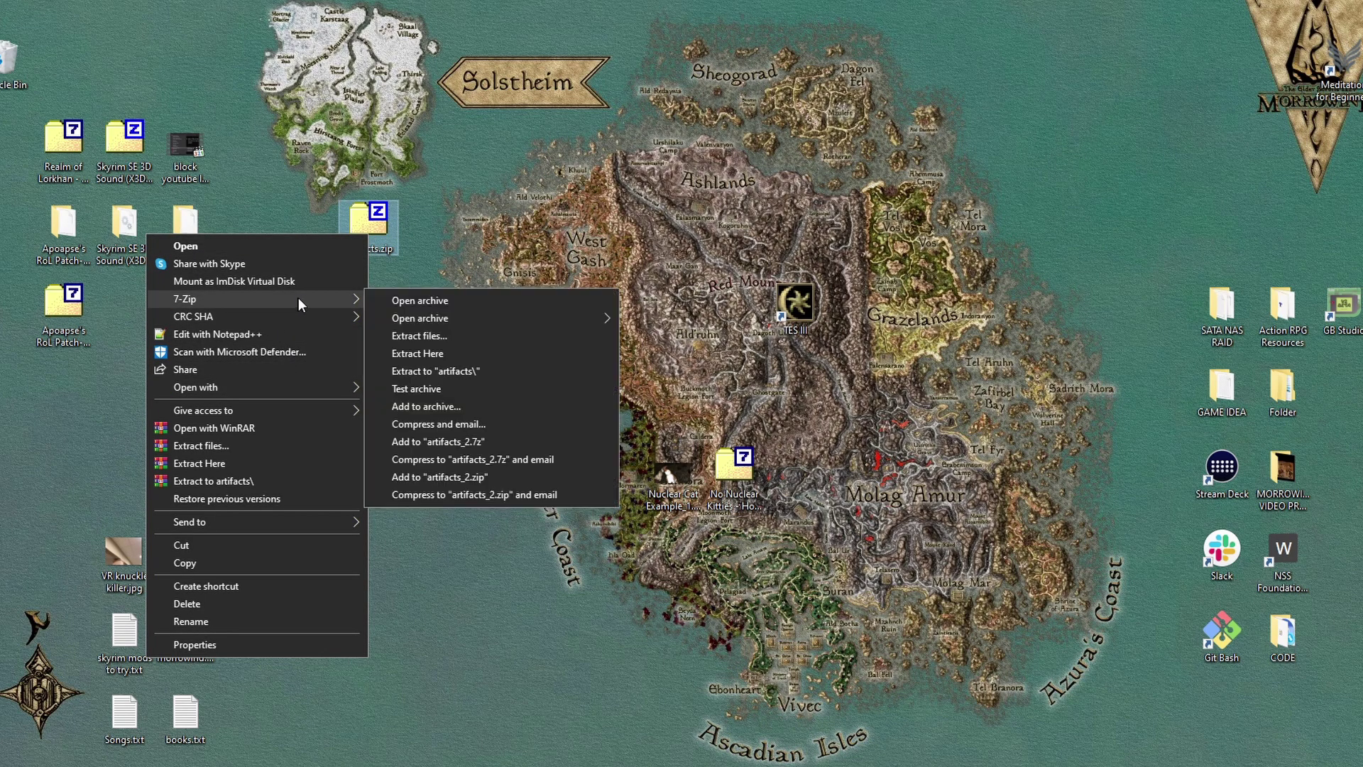
pyautogui.click(440, 372)
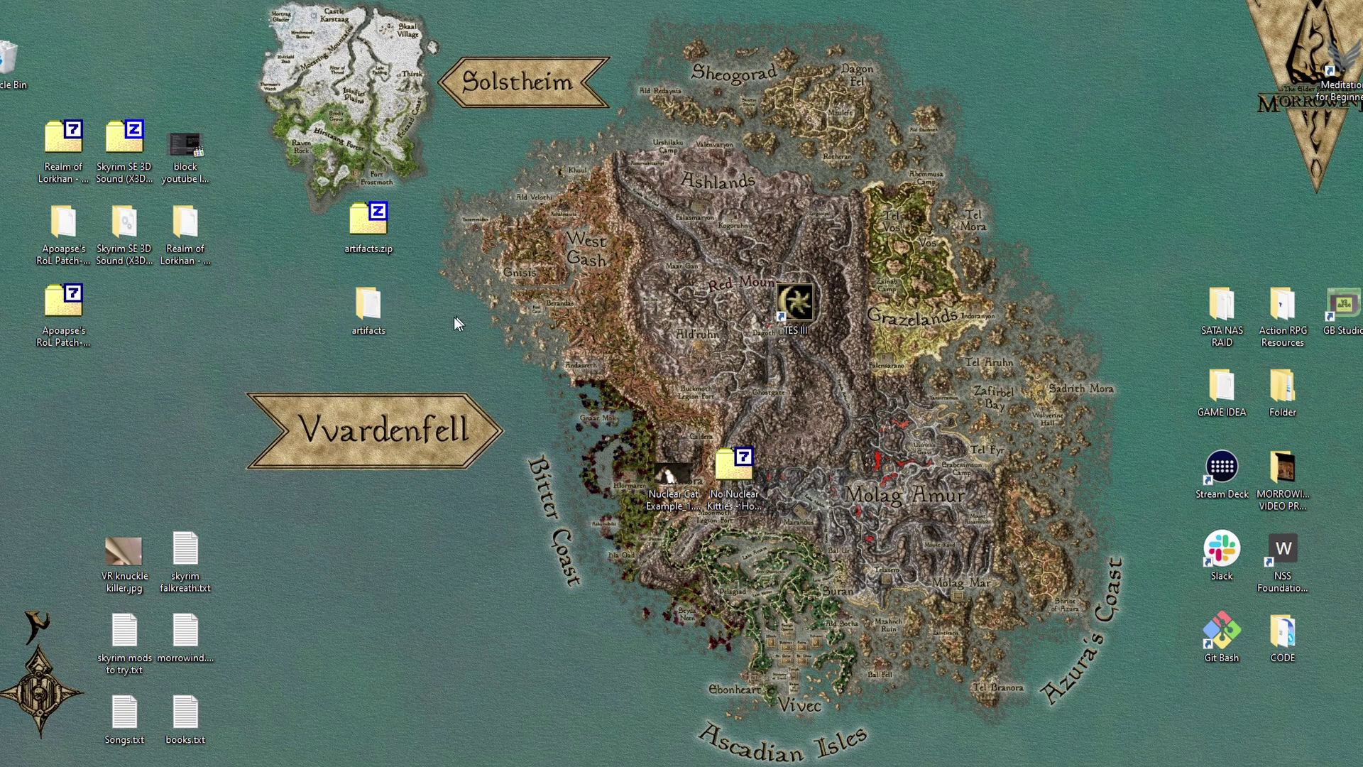
# - Open the artifacts folder and extract the OpenMW_MSVC2019_64_Release openmw-vr archive there directly with 7-Zip
pyautogui.doubleClick(374, 311)
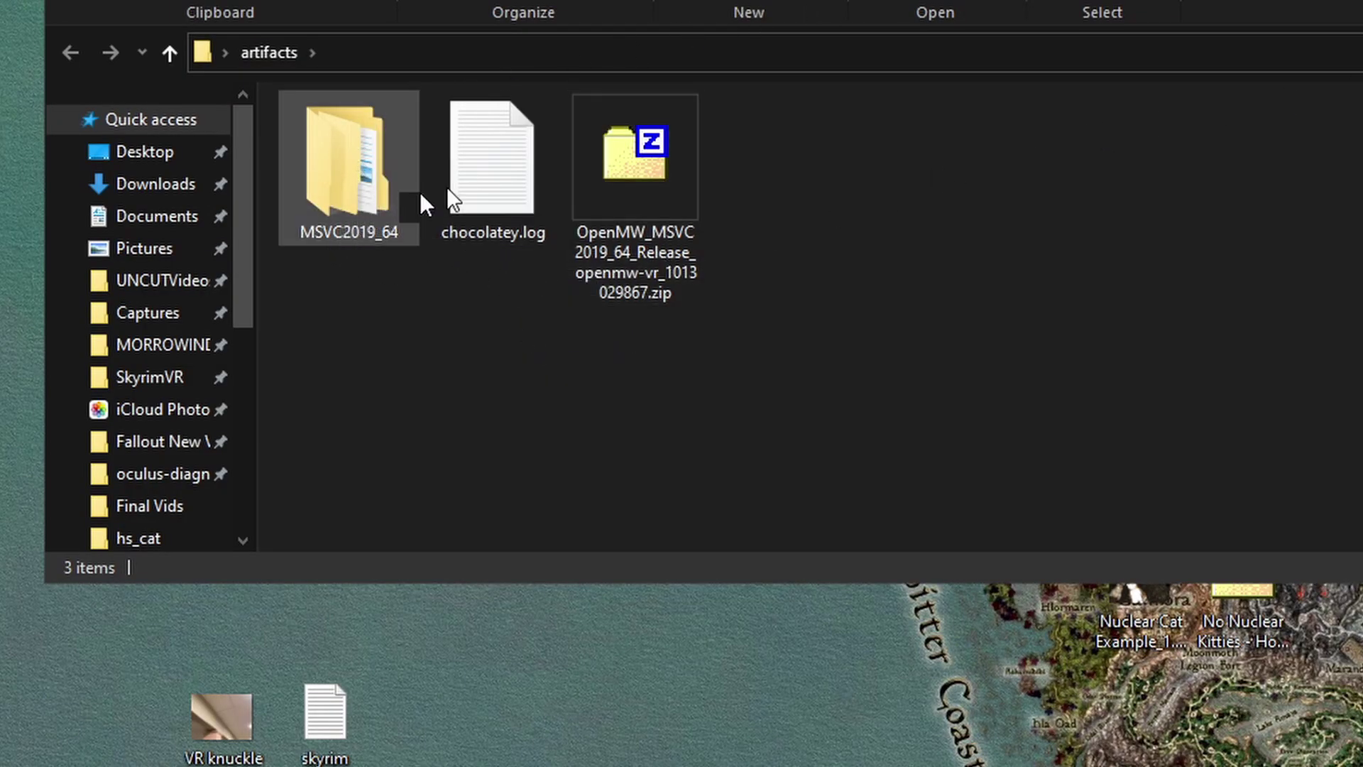
pyautogui.rightClick(644, 176)
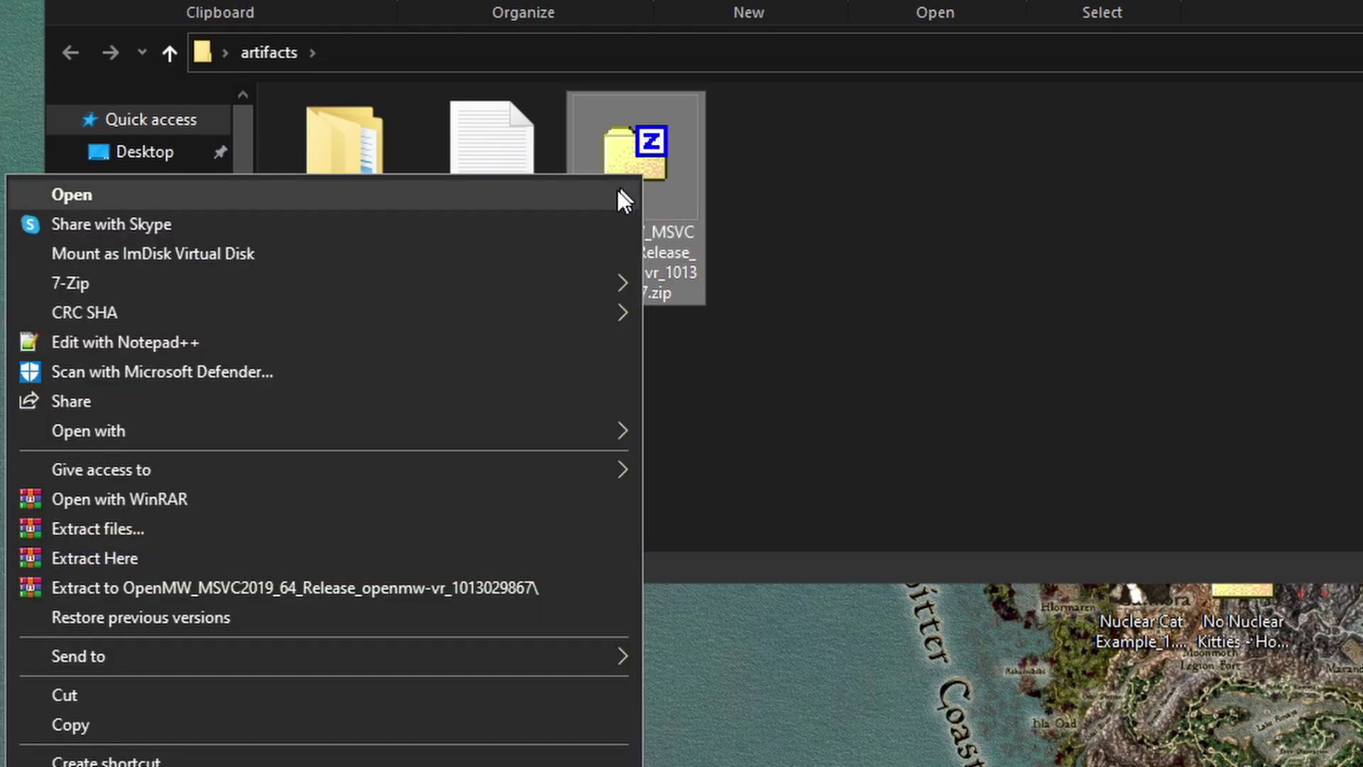
pyautogui.moveTo(434, 284)
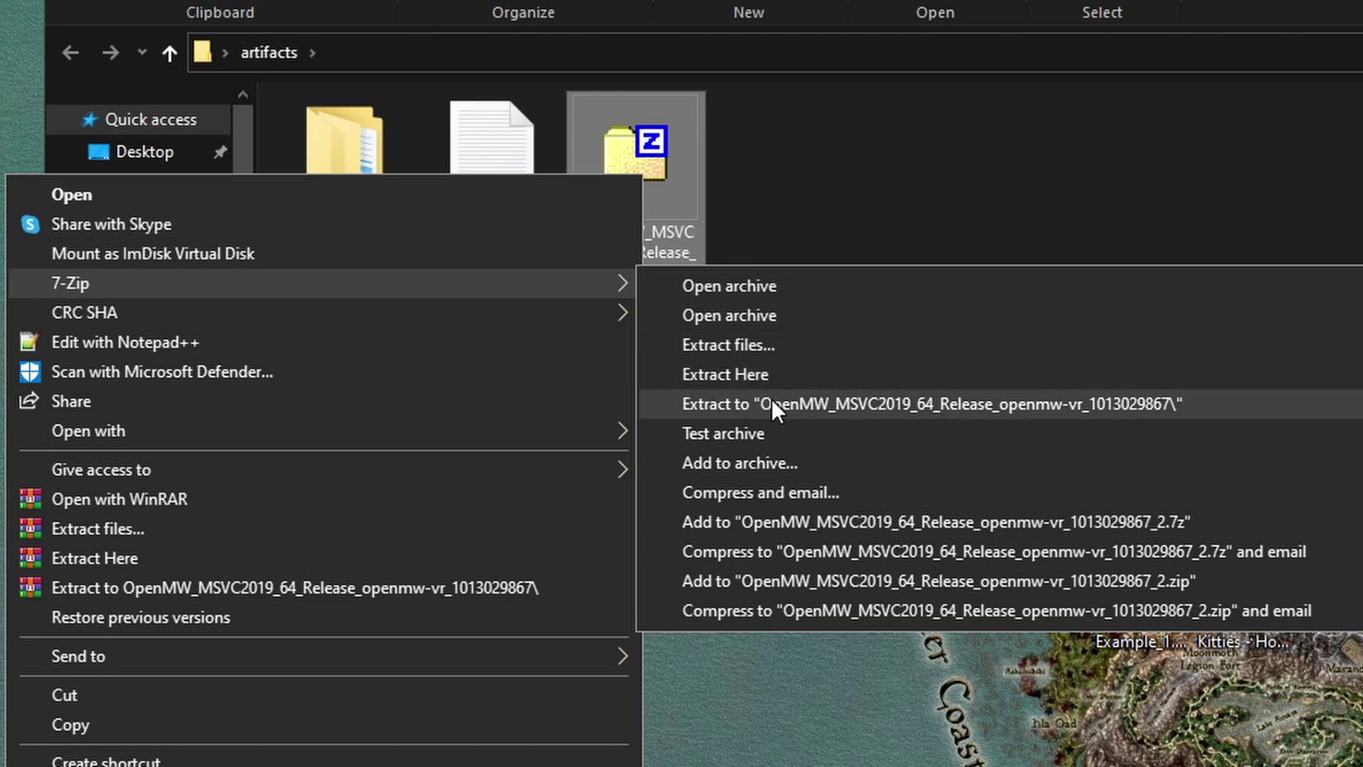
pyautogui.click(765, 372)
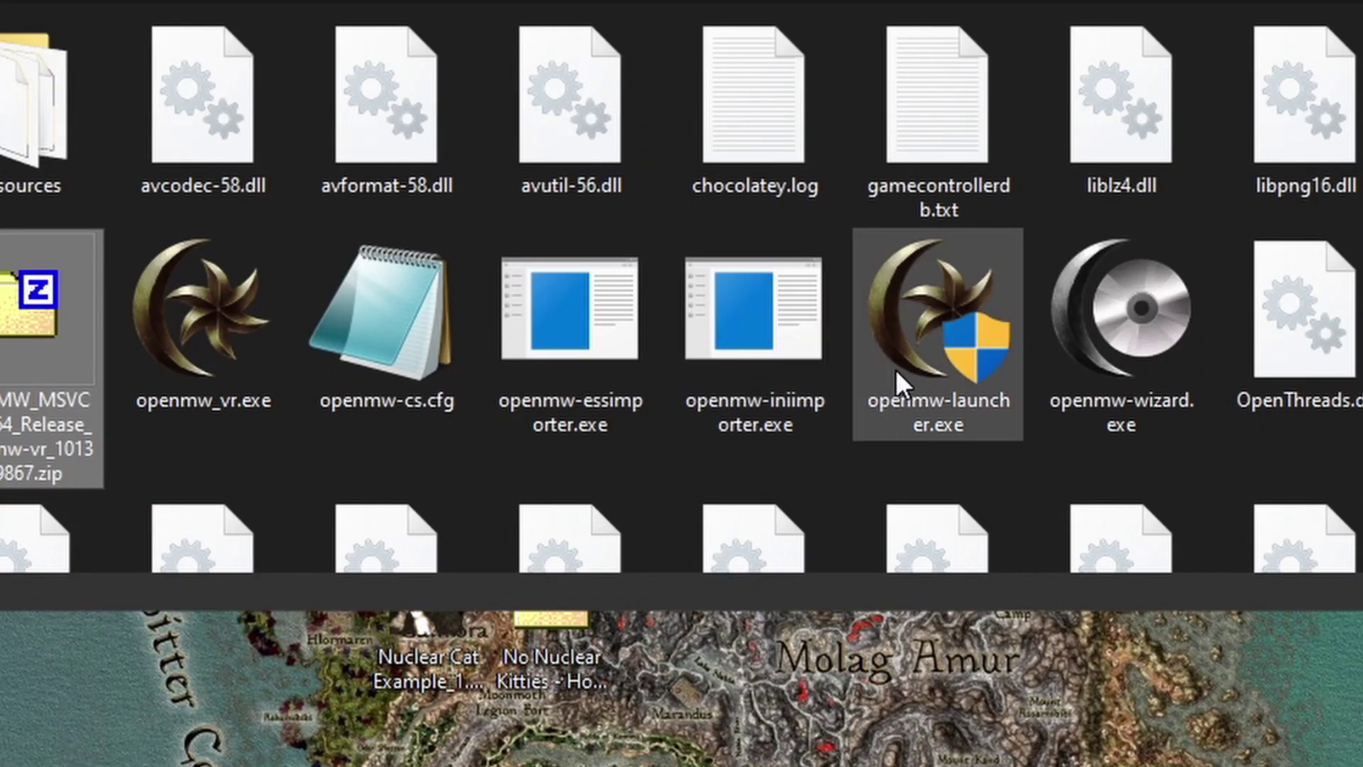
# - Run openmw-wizard.exe and choose the existing installation at E:\Modding\Modded Games\Morrowind V2\Morrowind\Data Files
pyautogui.doubleClick(1134, 316)
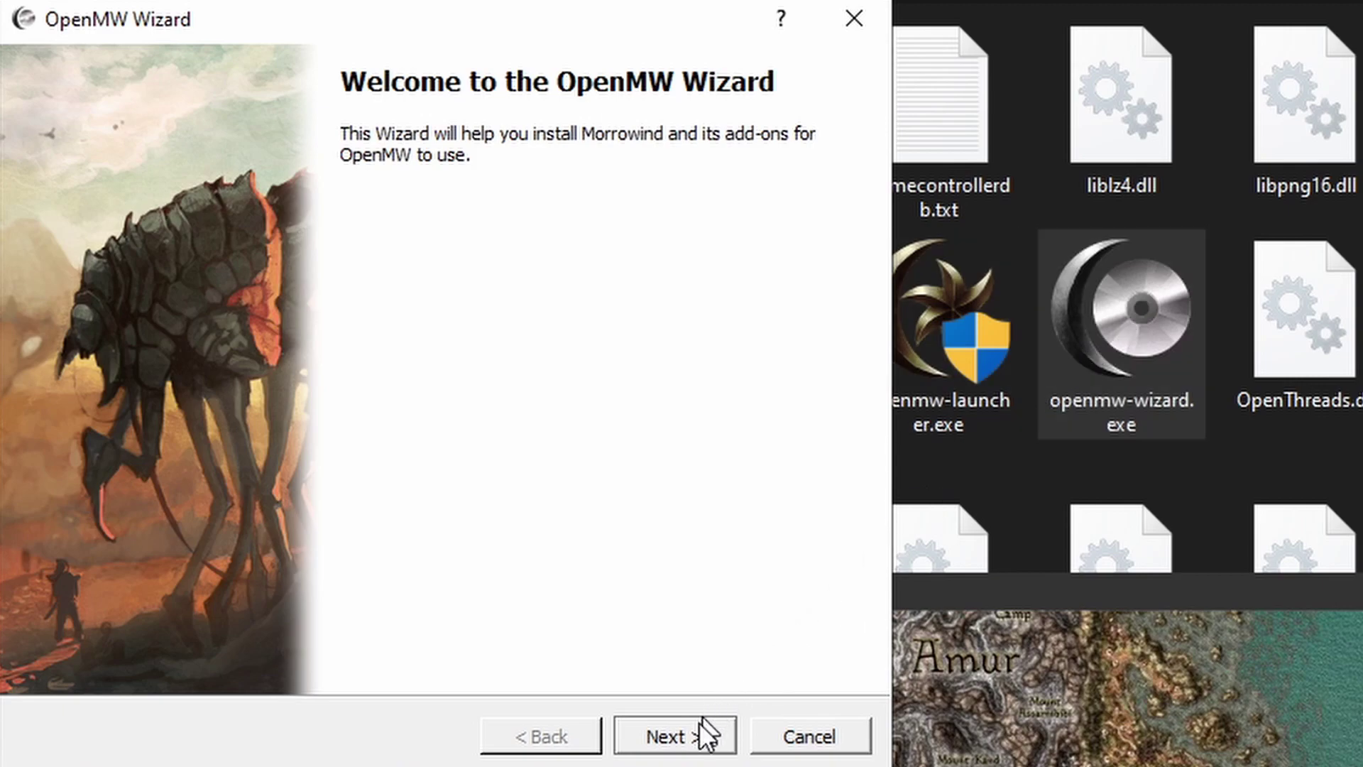
pyautogui.click(683, 742)
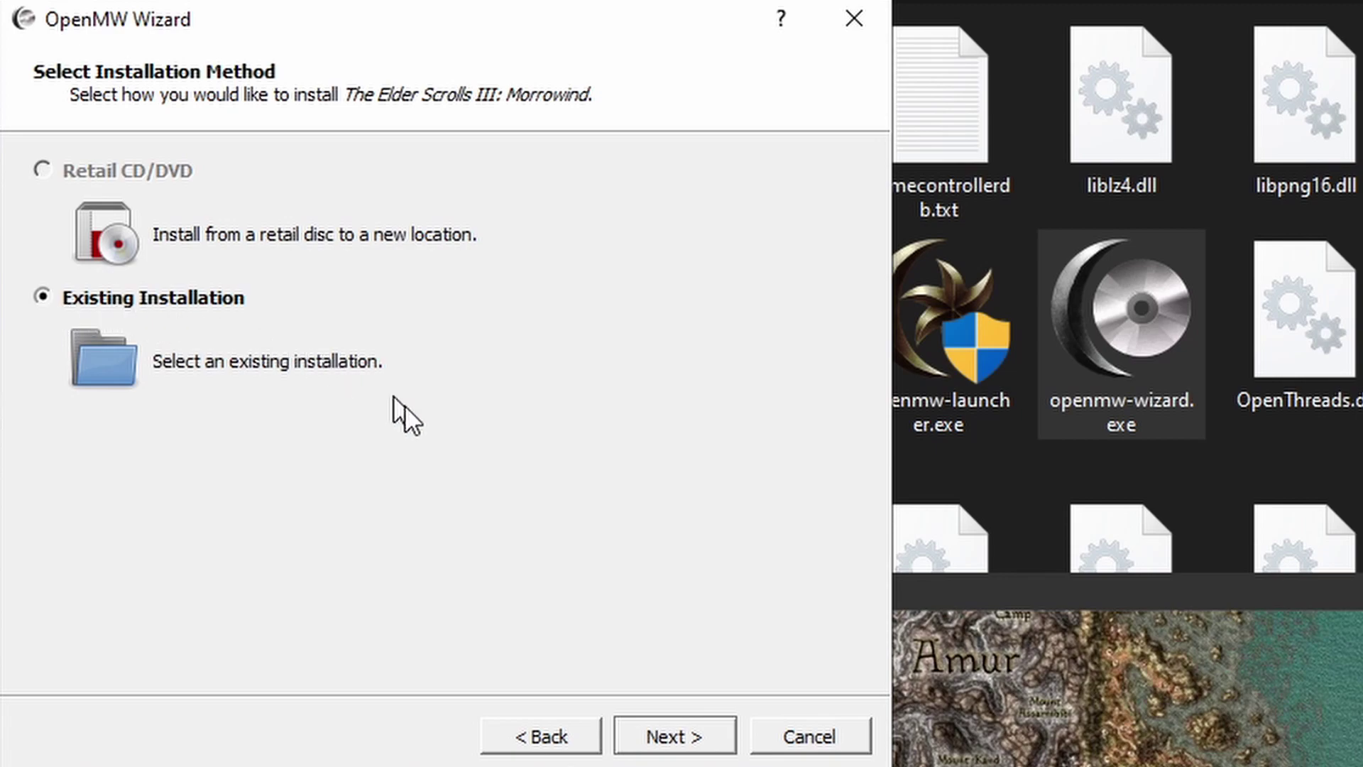
pyautogui.click(675, 739)
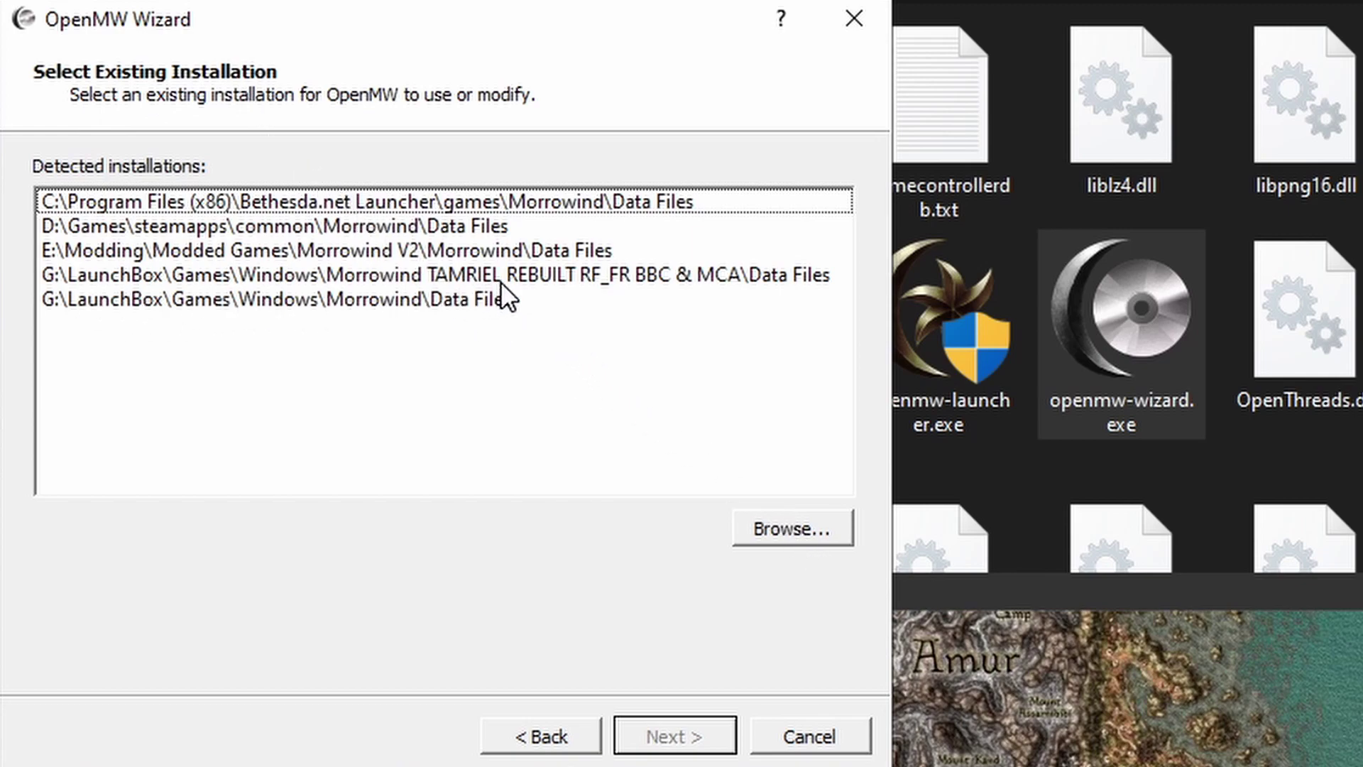
pyautogui.click(176, 248)
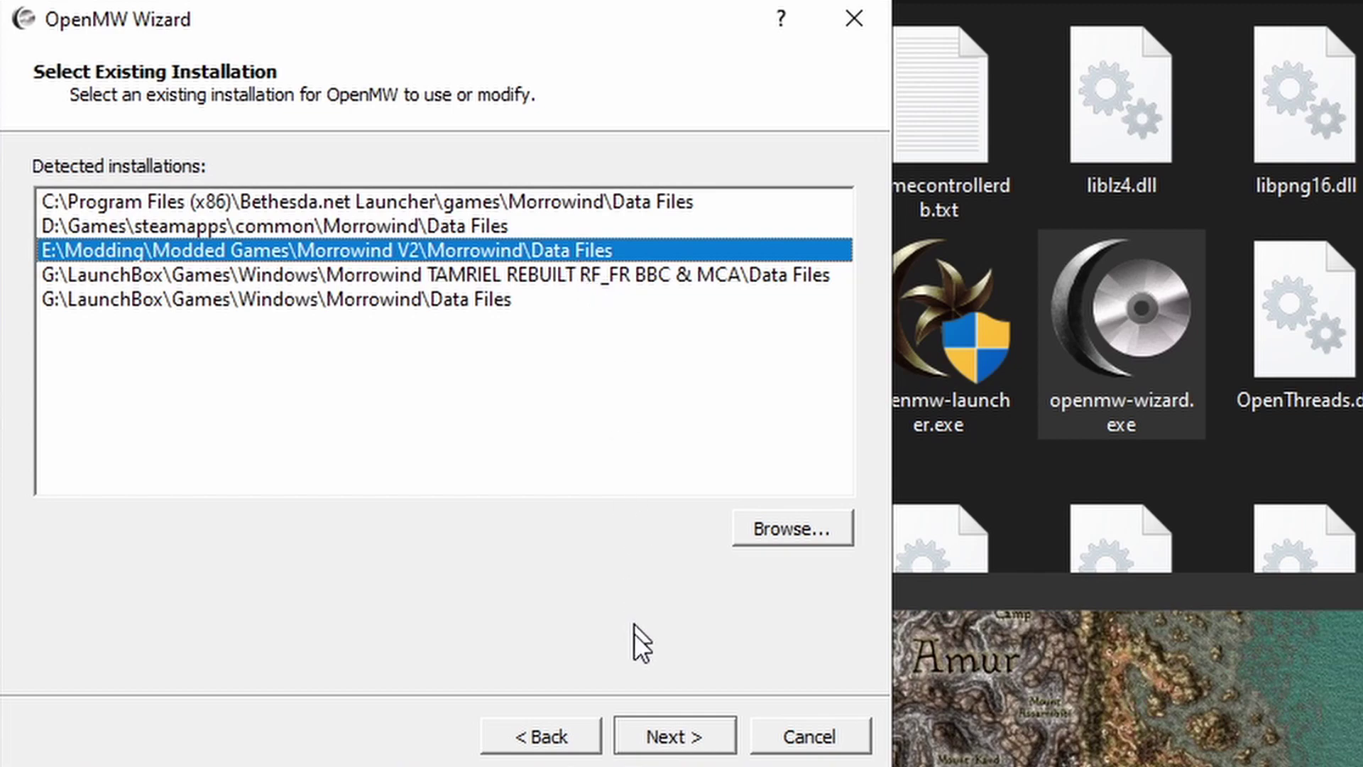
pyautogui.click(646, 738)
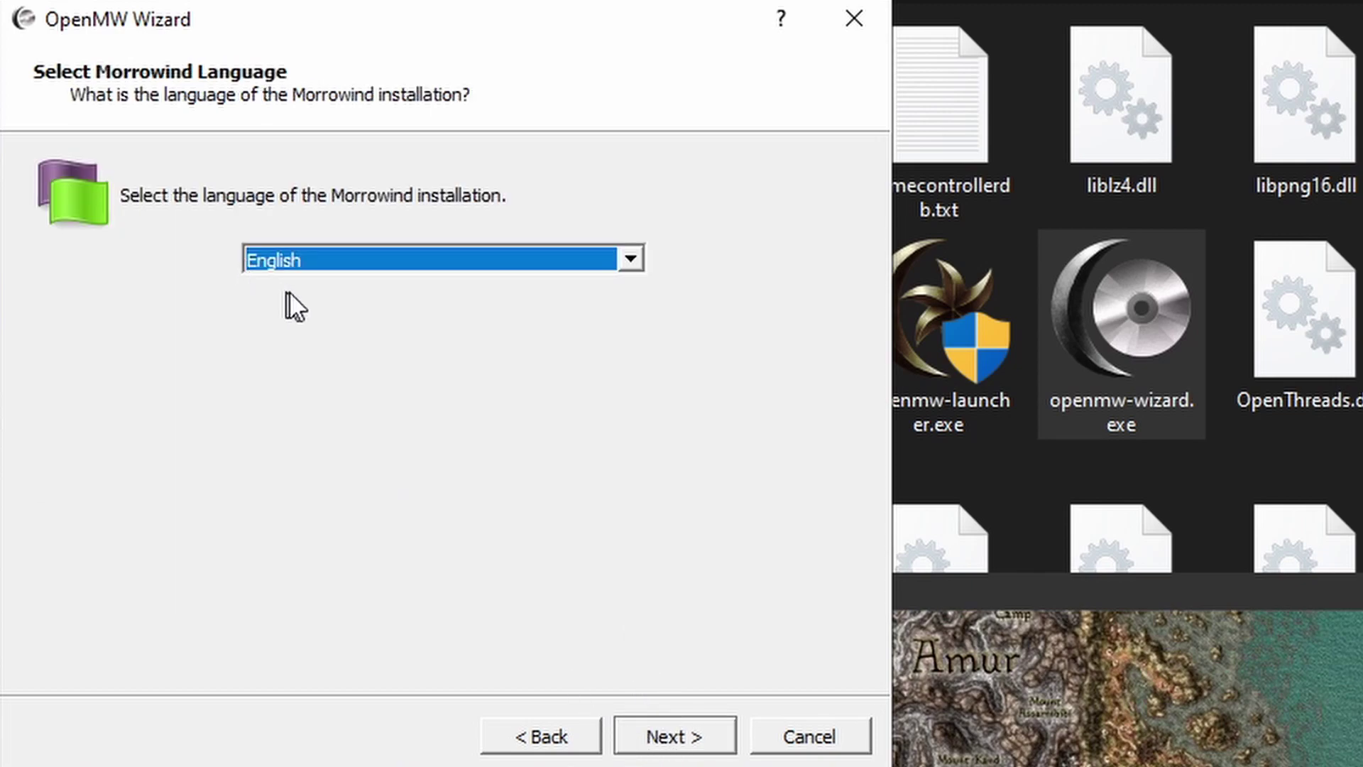
# - Accept English as the installation language, import the Morrowind.ini settings with the add-on and plugin selection, and finish the wizard
pyautogui.click(650, 742)
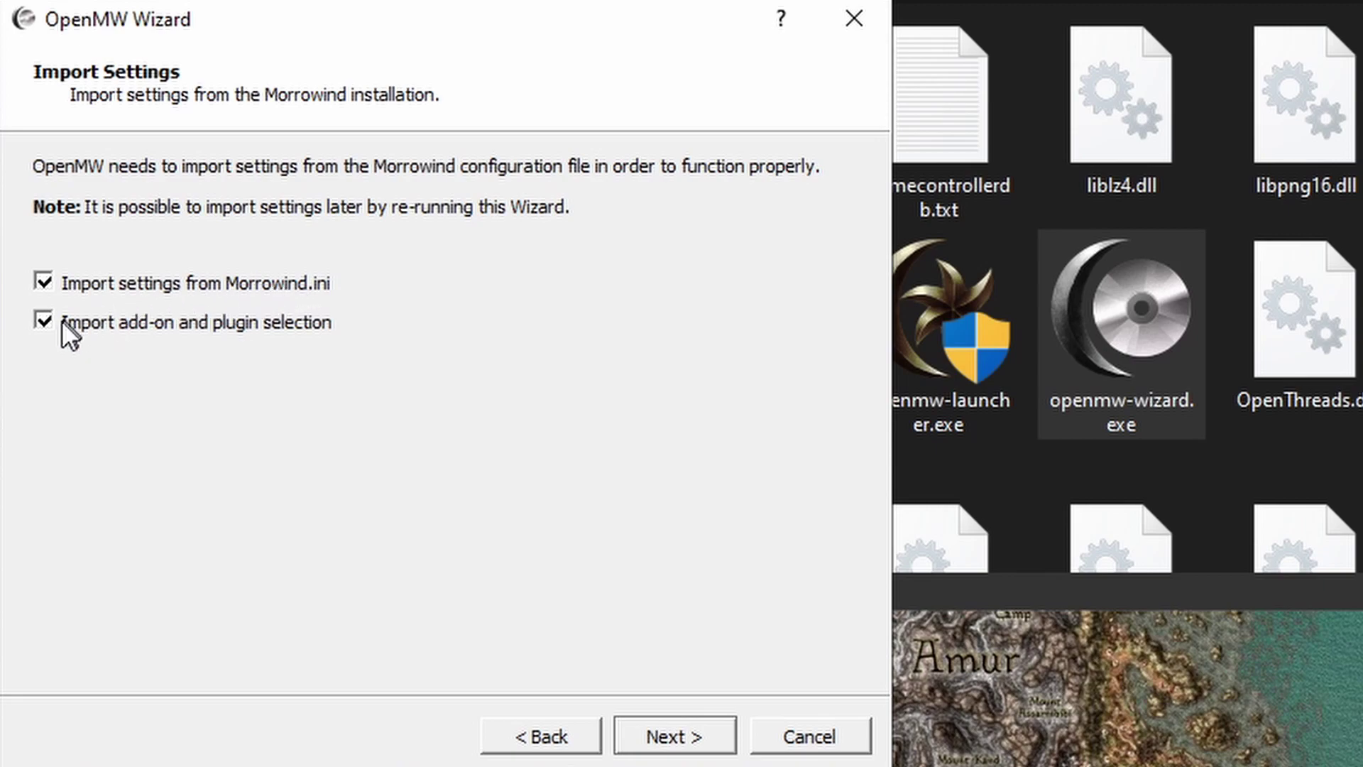
pyautogui.click(709, 739)
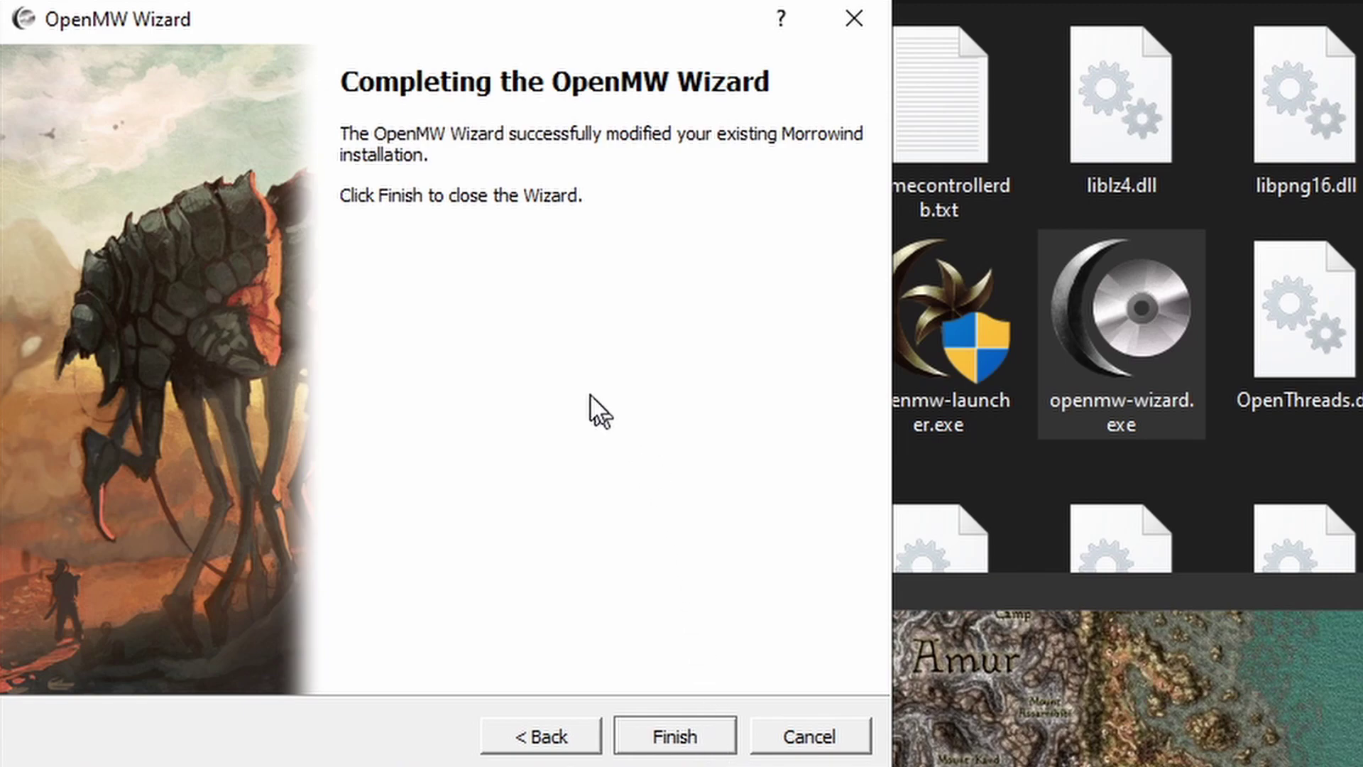
pyautogui.click(680, 735)
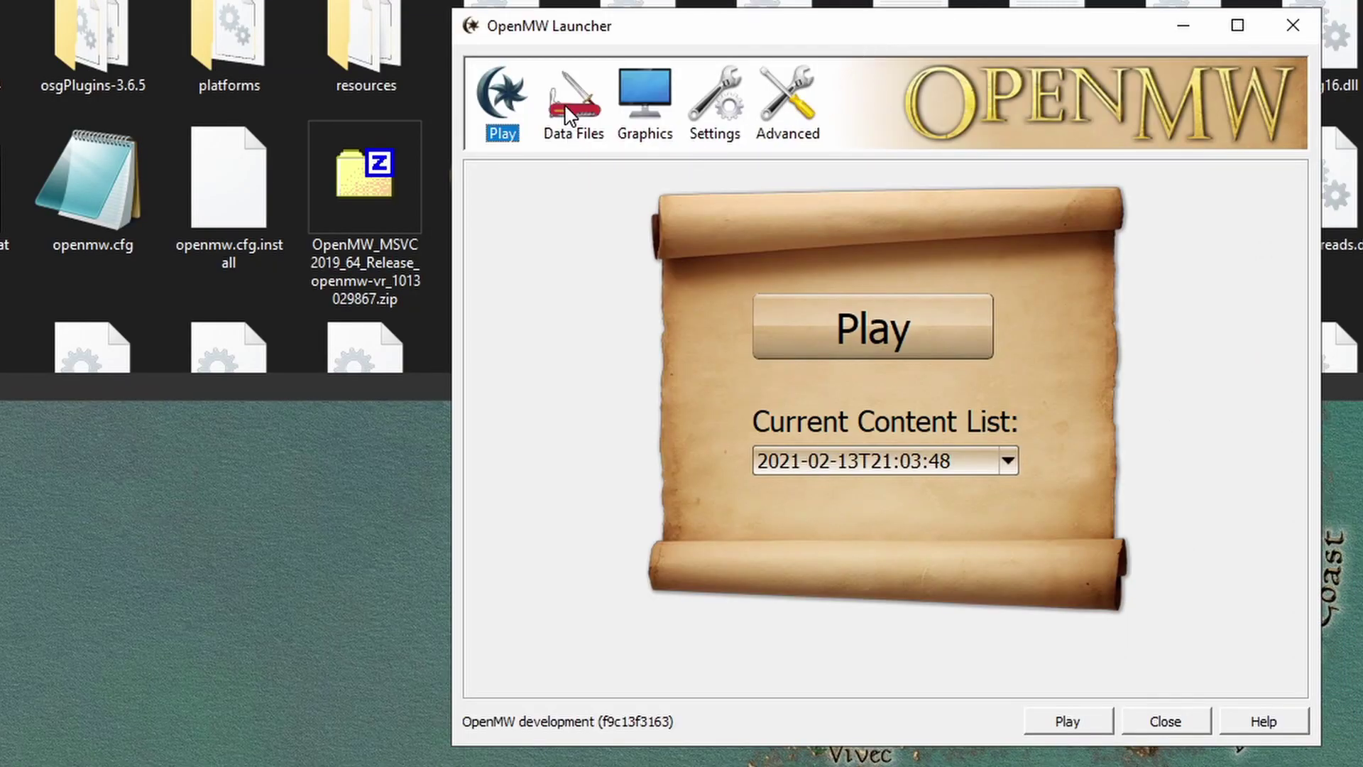
# - Review the OpenMW Launcher's content files, display and shadow options, and installation and import settings
pyautogui.click(570, 114)
pyautogui.scroll(-5, 584, 420)
pyautogui.scroll(-4, 583, 420)
pyautogui.scroll(-1, 584, 412)
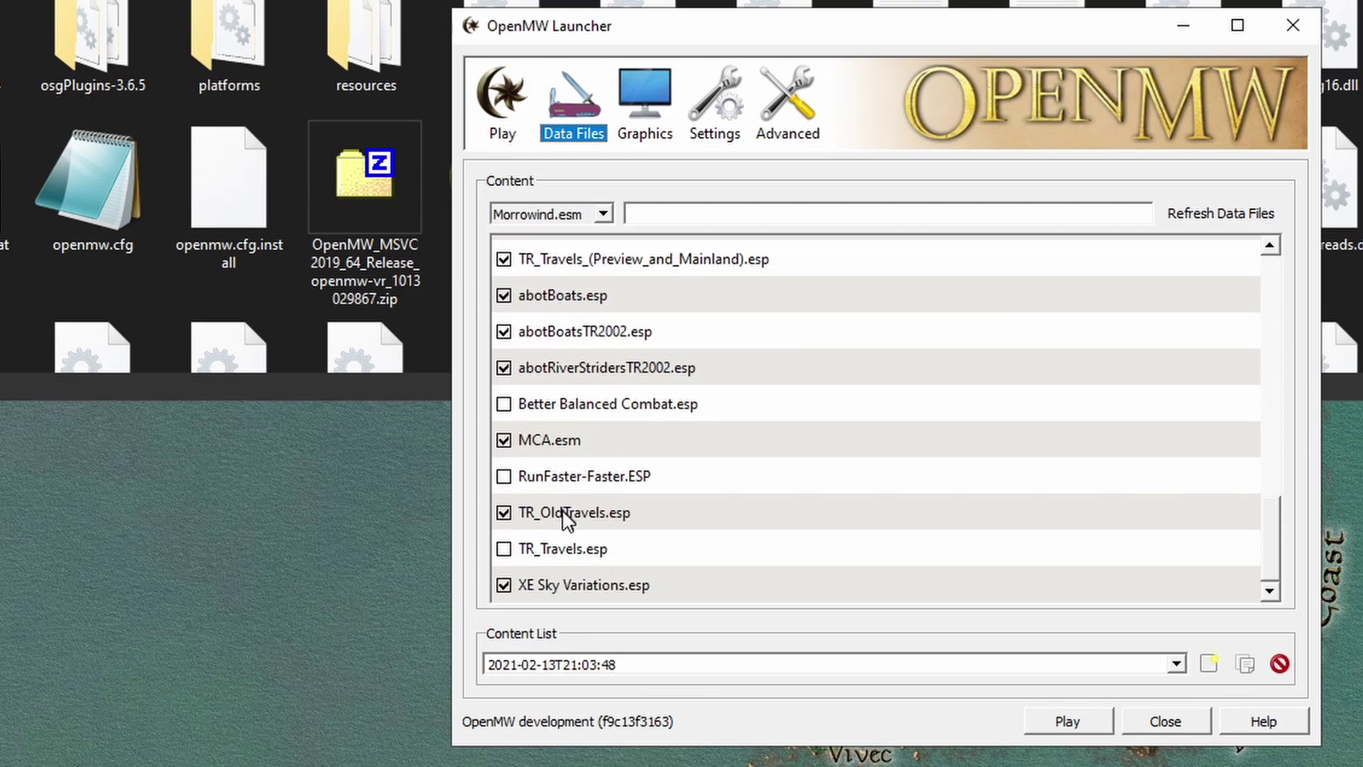
pyautogui.scroll(5, 624, 509)
pyautogui.scroll(8, 607, 446)
pyautogui.click(647, 94)
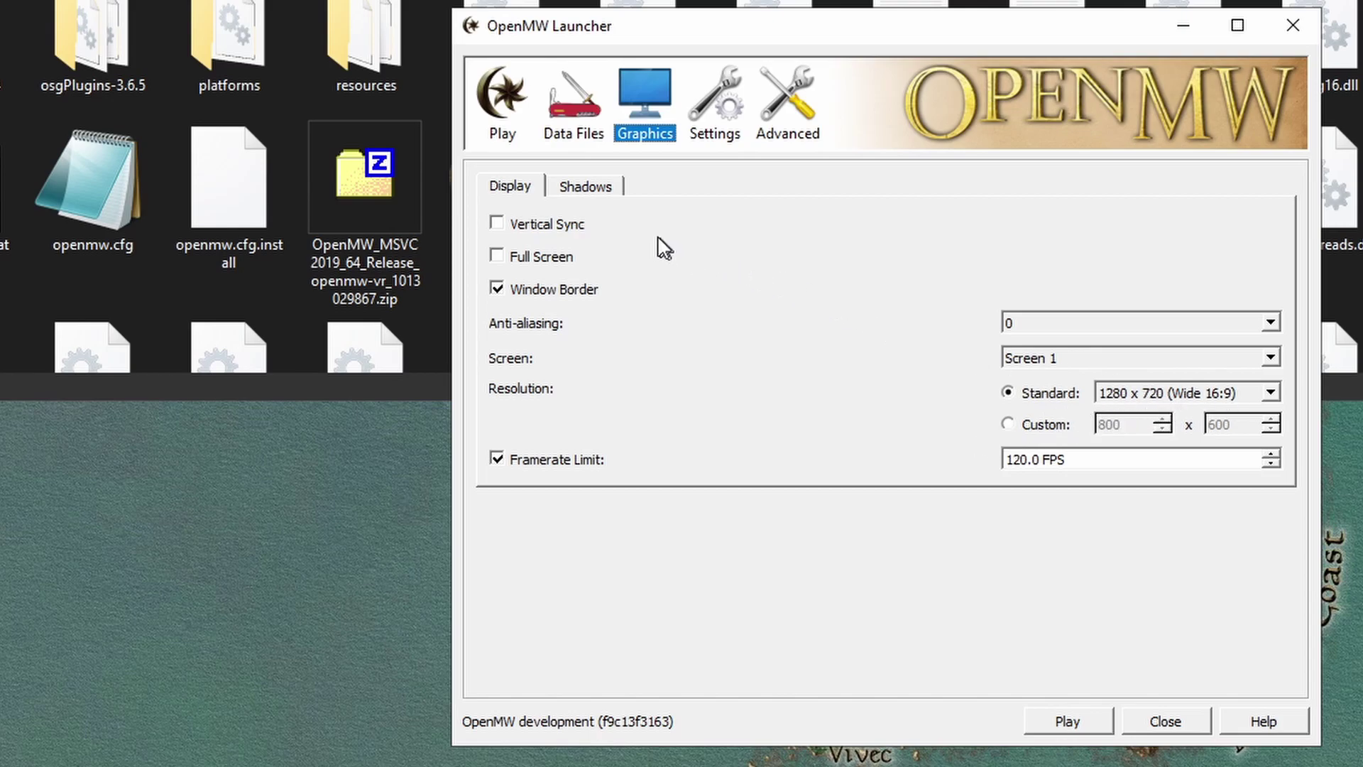
pyautogui.click(603, 188)
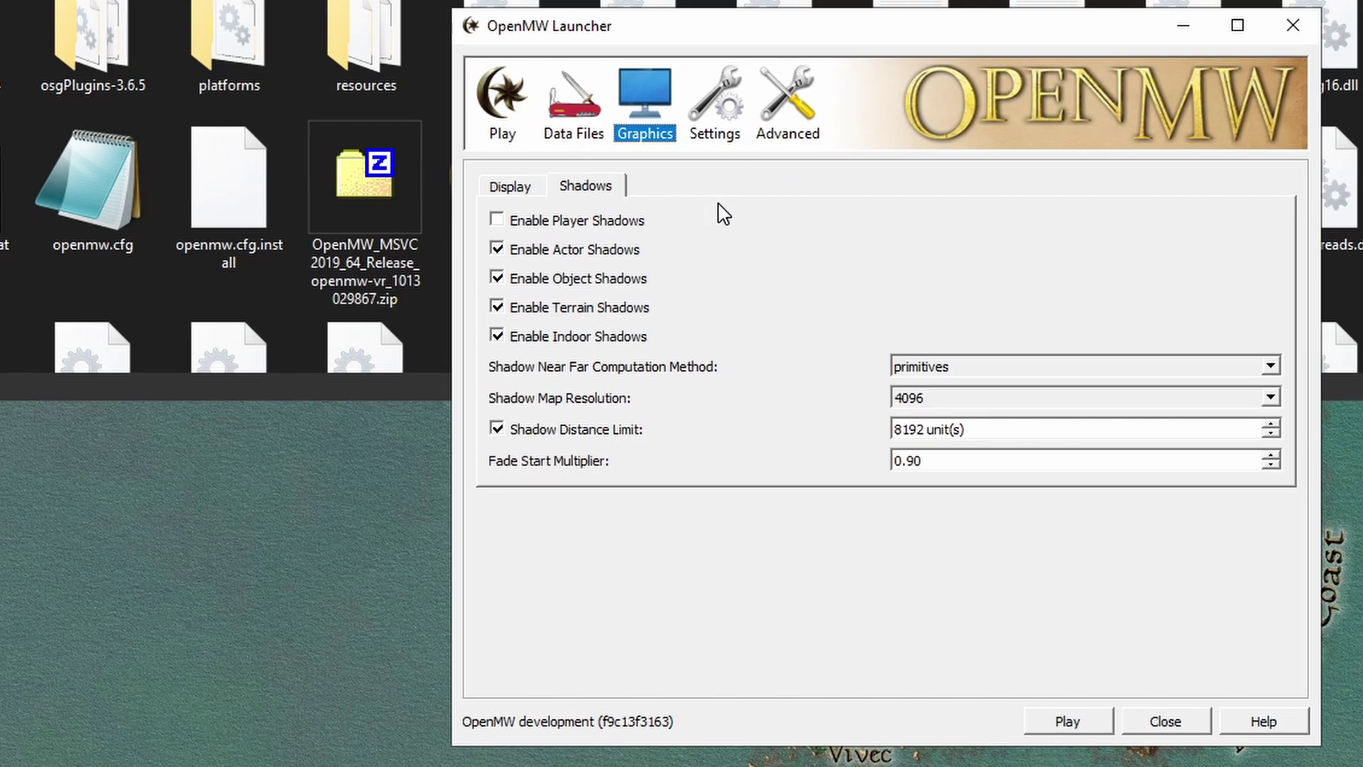
pyautogui.click(705, 112)
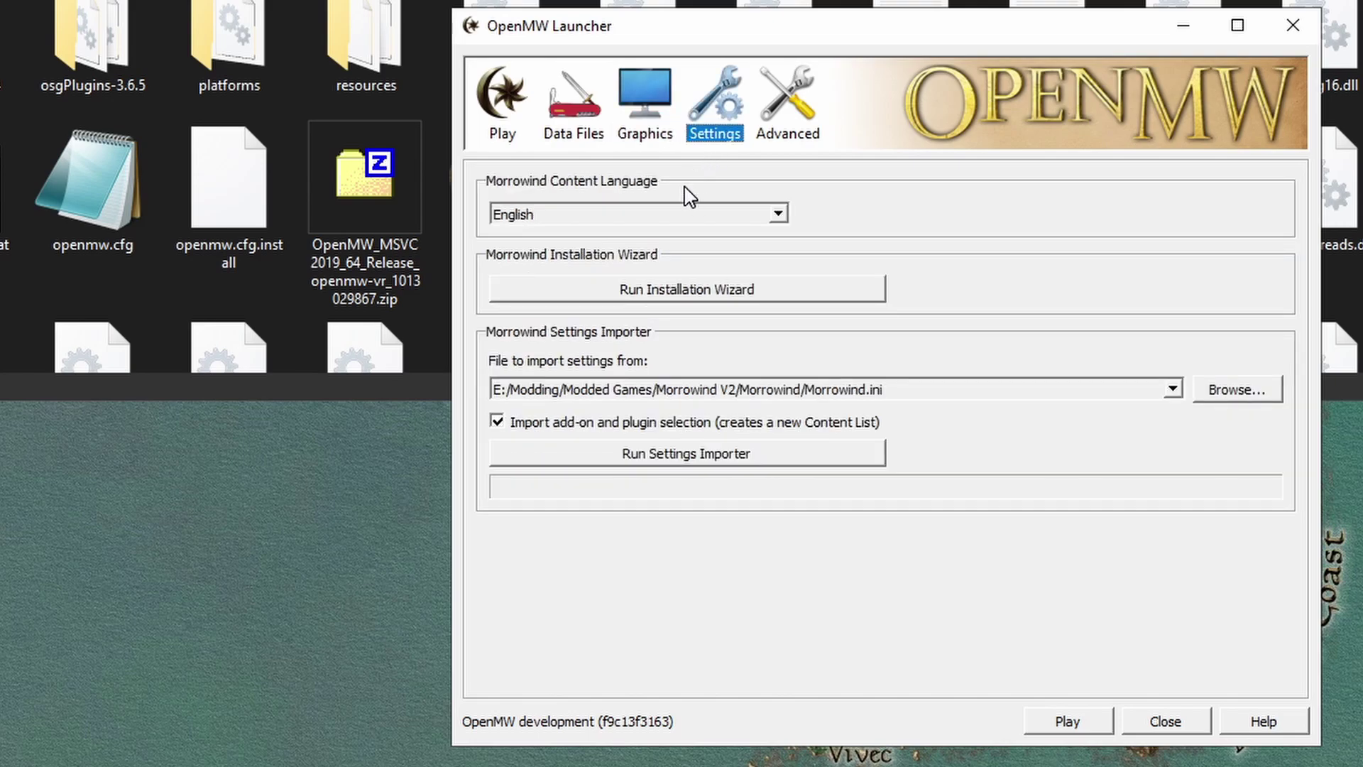
# - Turn off weapon sheathing in the launcher's advanced visual options
pyautogui.click(778, 109)
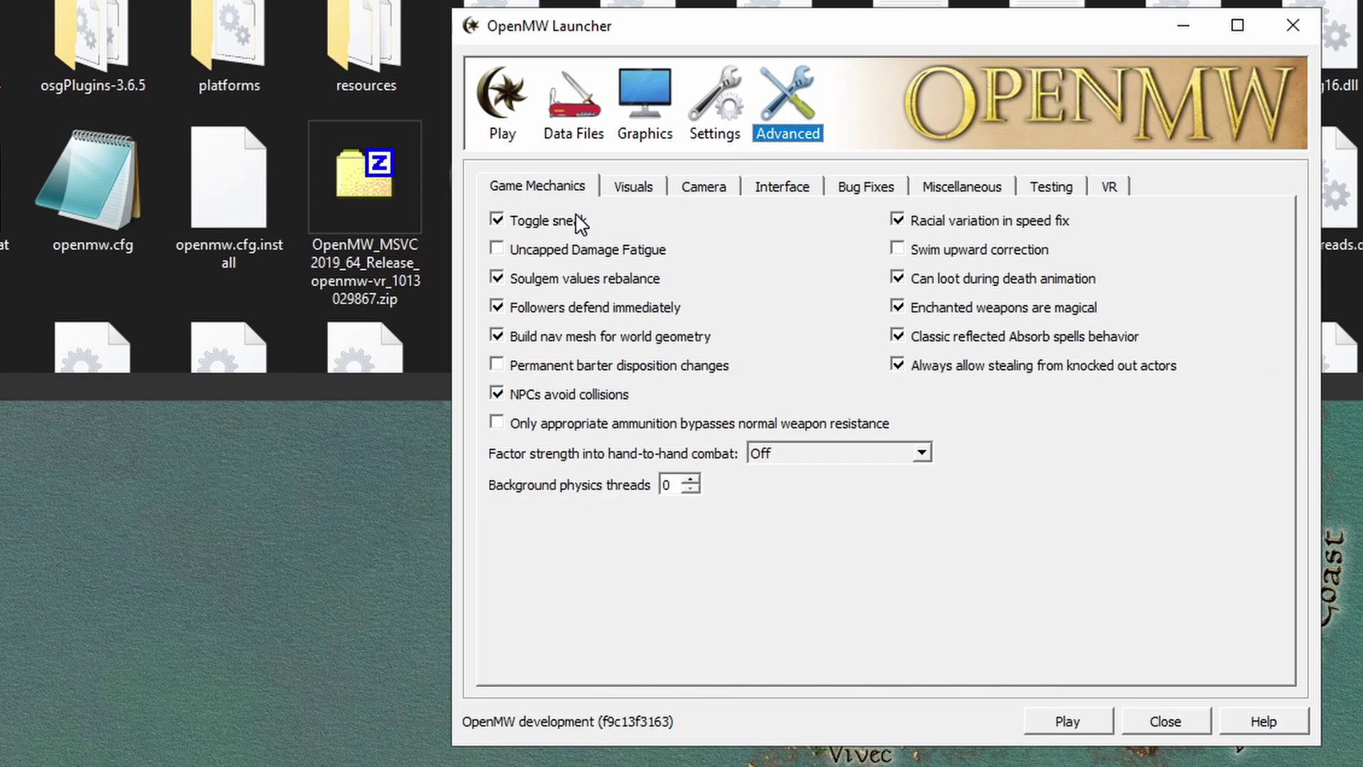
pyautogui.click(646, 190)
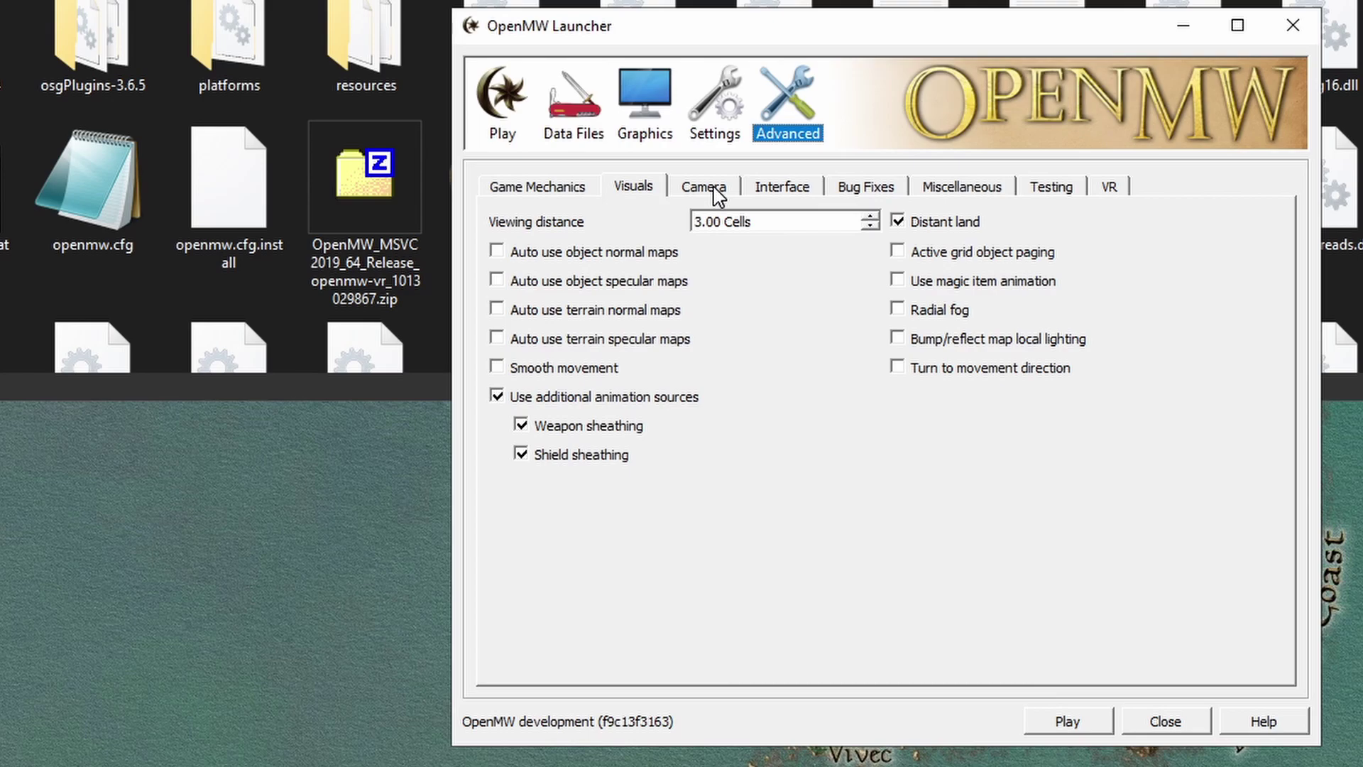
pyautogui.click(523, 426)
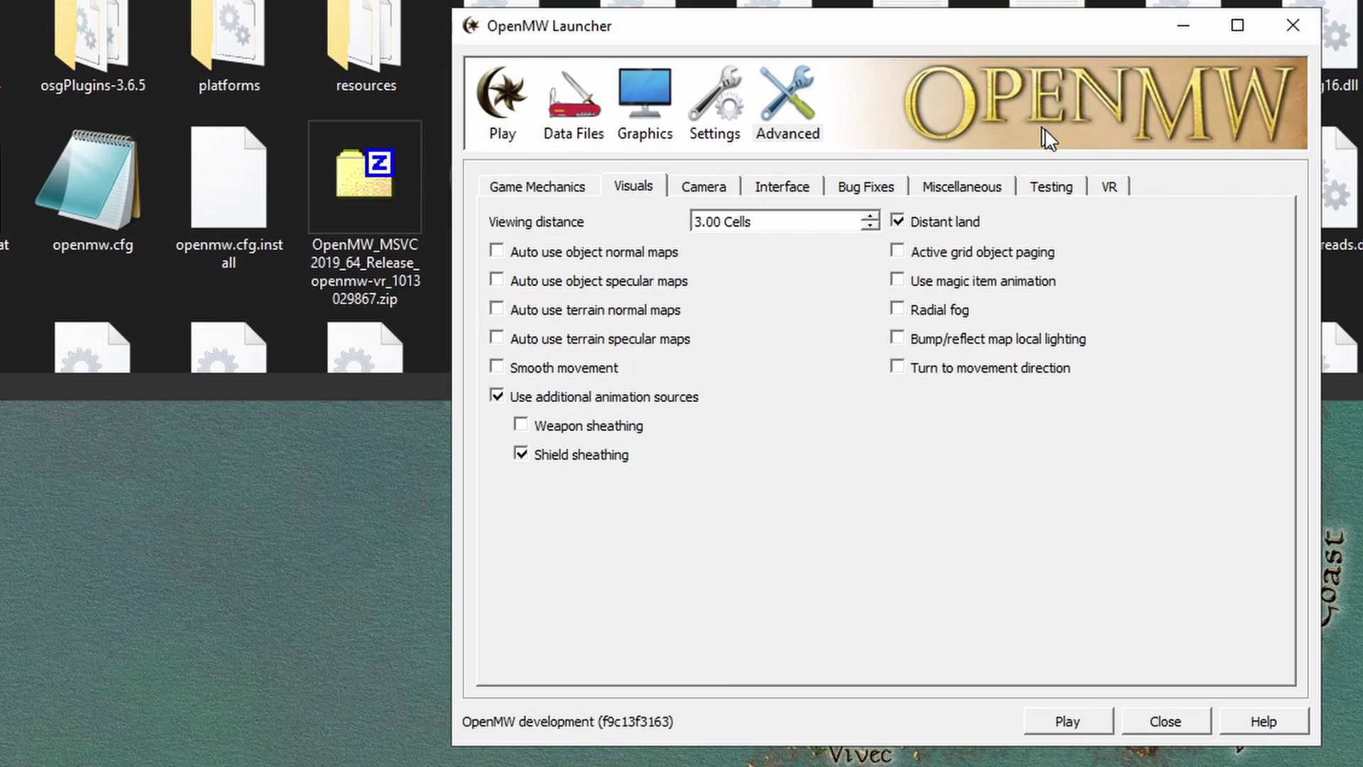
# - Review the advanced VR, visuals, bug fix, miscellaneous and interface options
pyautogui.click(1111, 187)
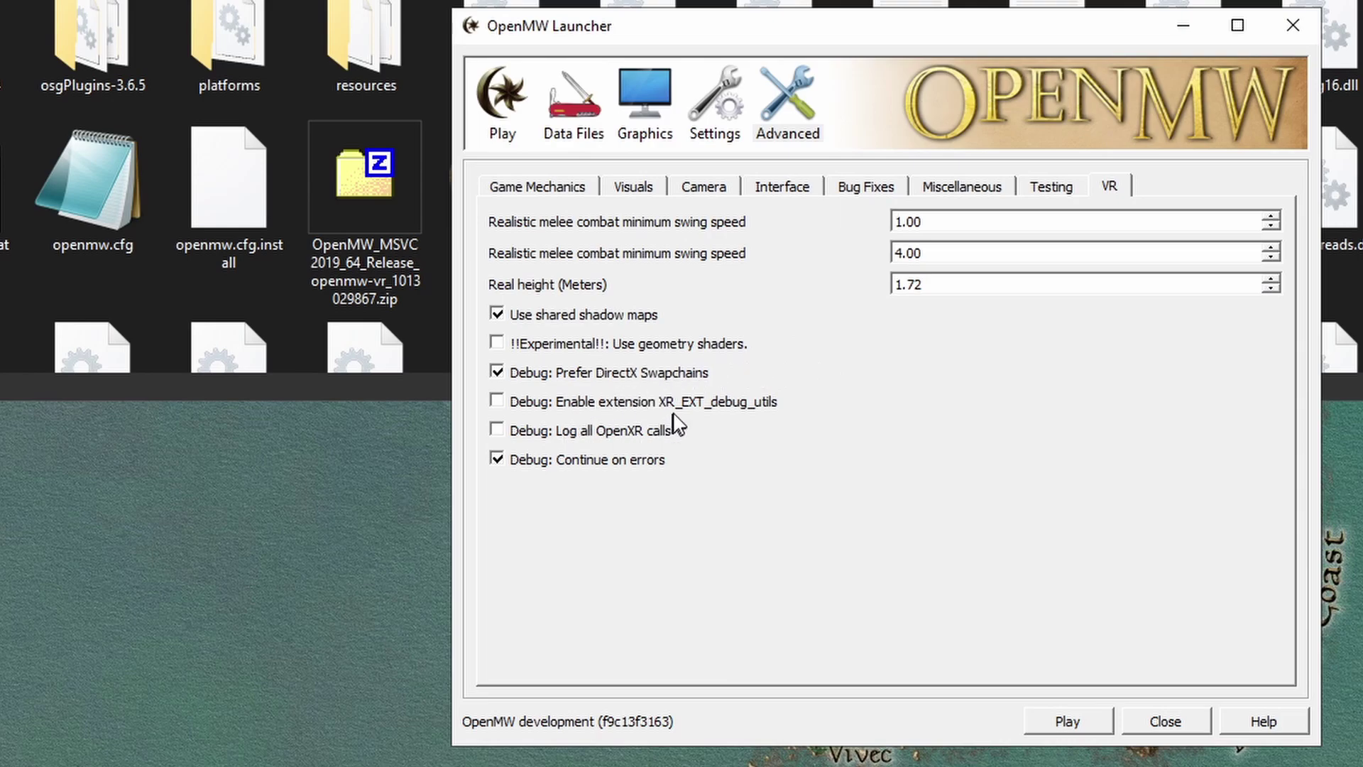
pyautogui.click(629, 186)
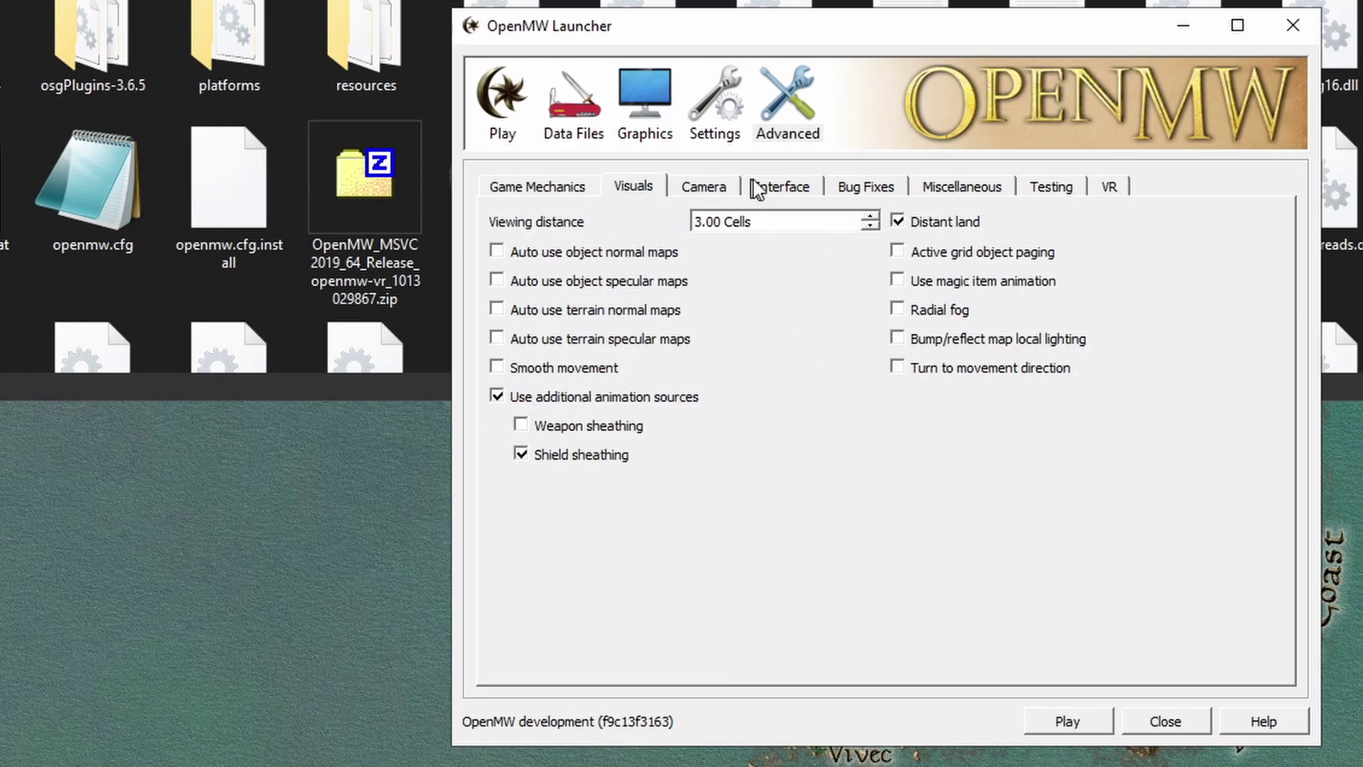
pyautogui.click(875, 187)
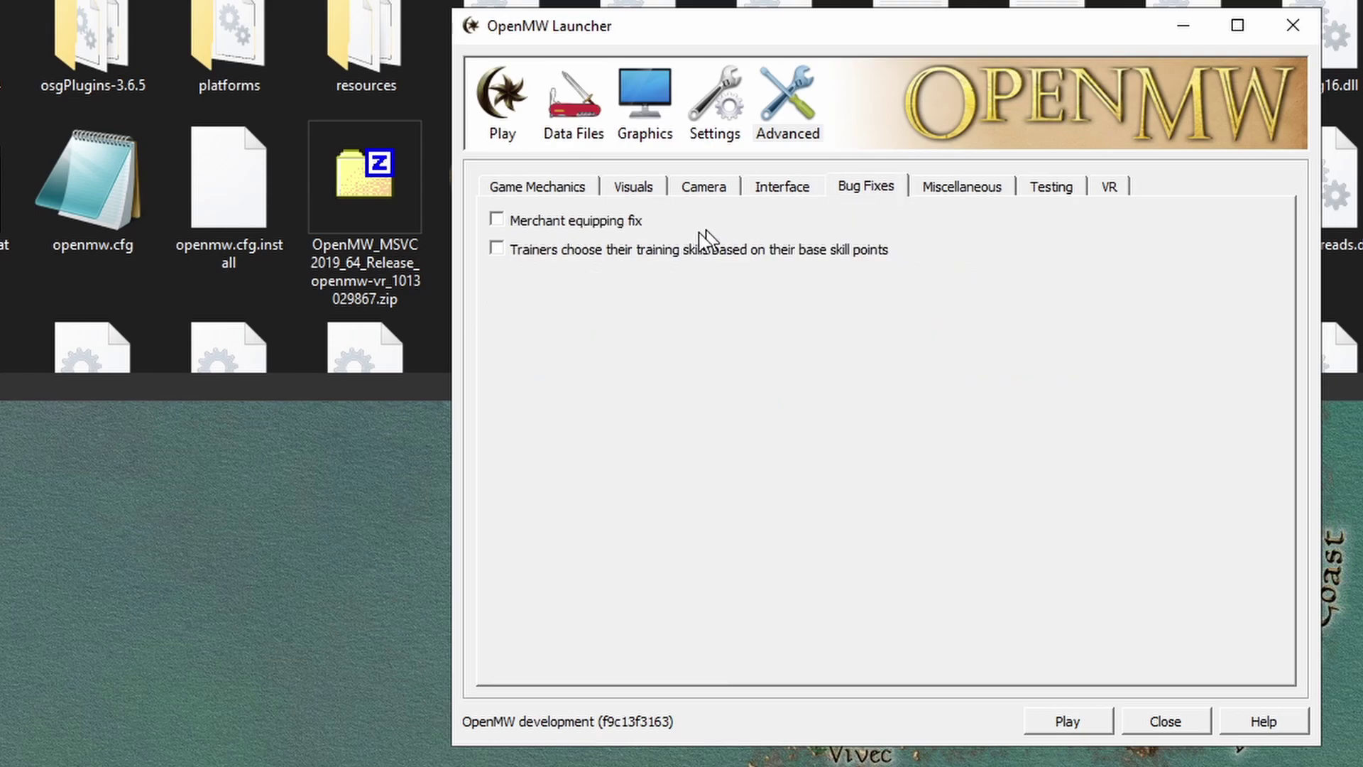
pyautogui.click(965, 193)
pyautogui.click(797, 186)
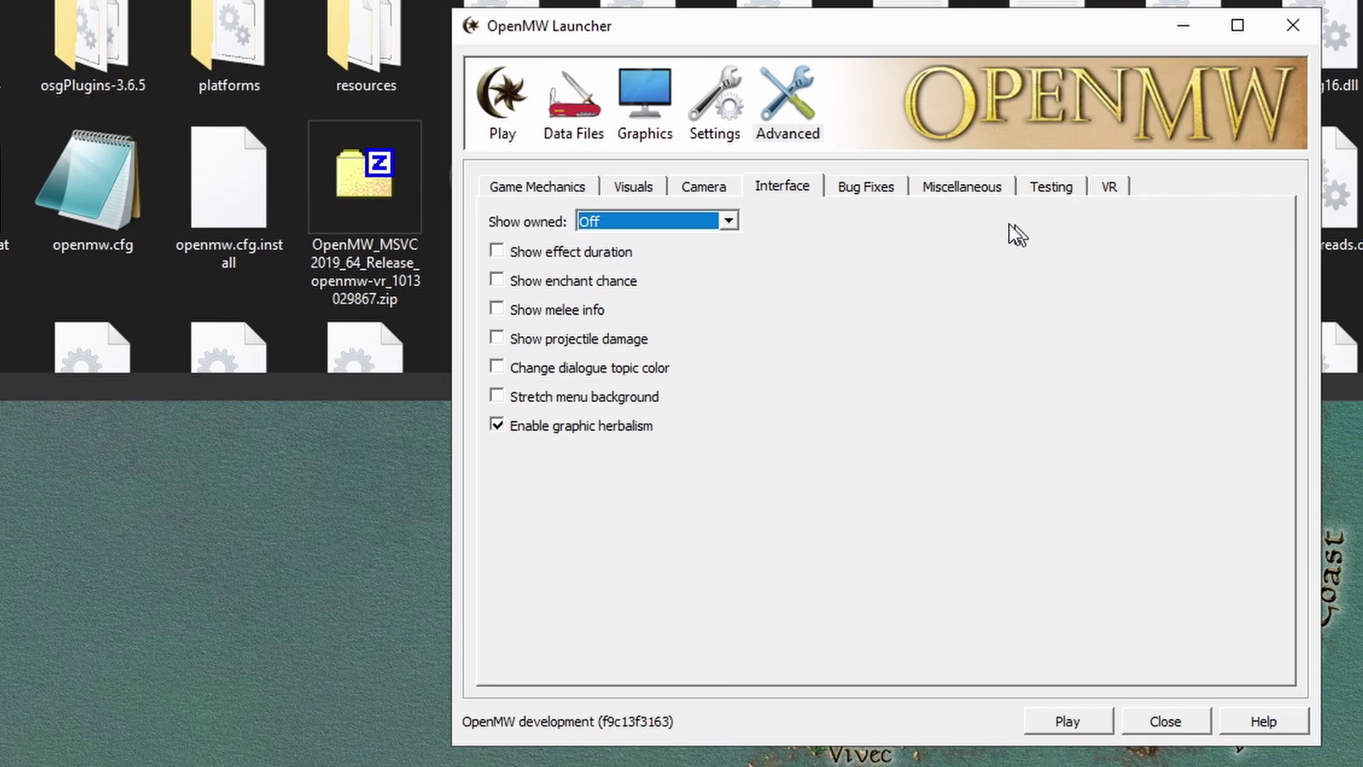
# - Try to start the game from the launcher with the current content list
pyautogui.click(499, 110)
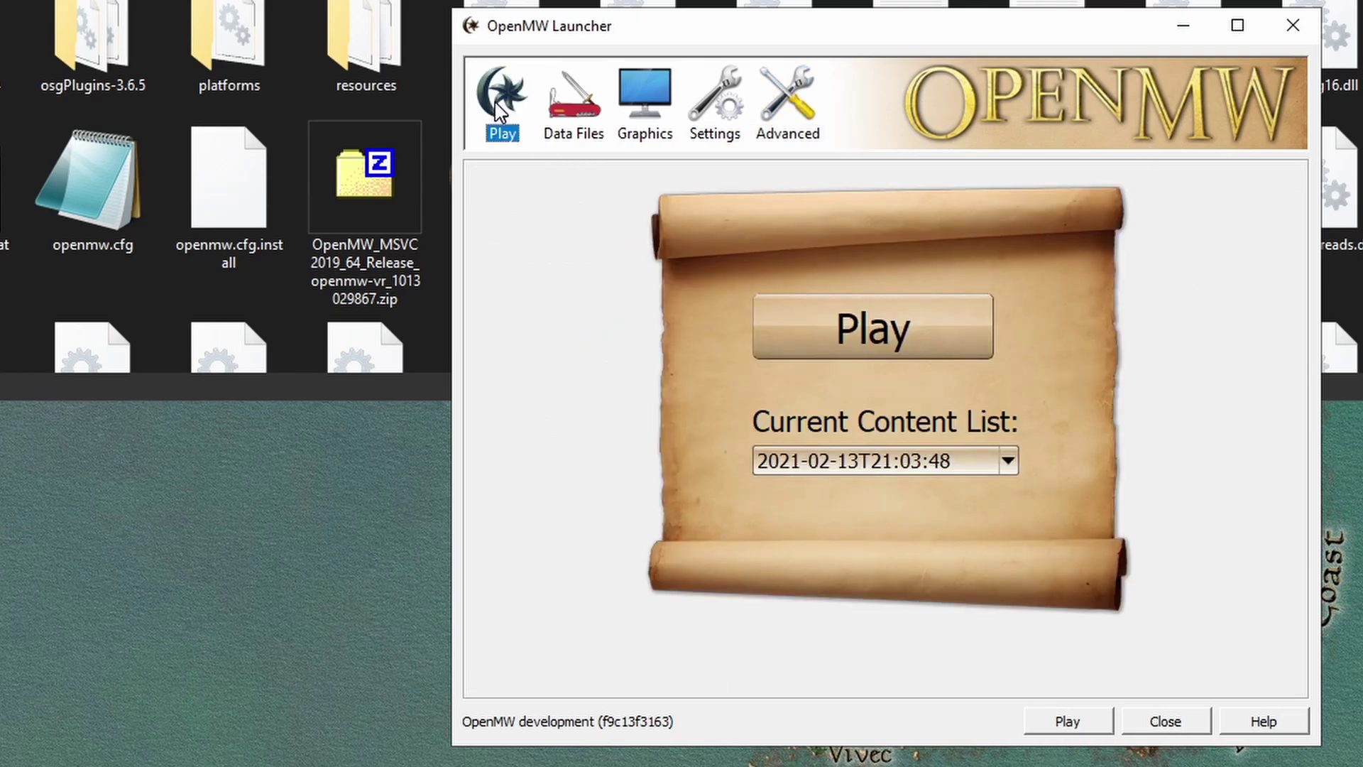
pyautogui.click(886, 342)
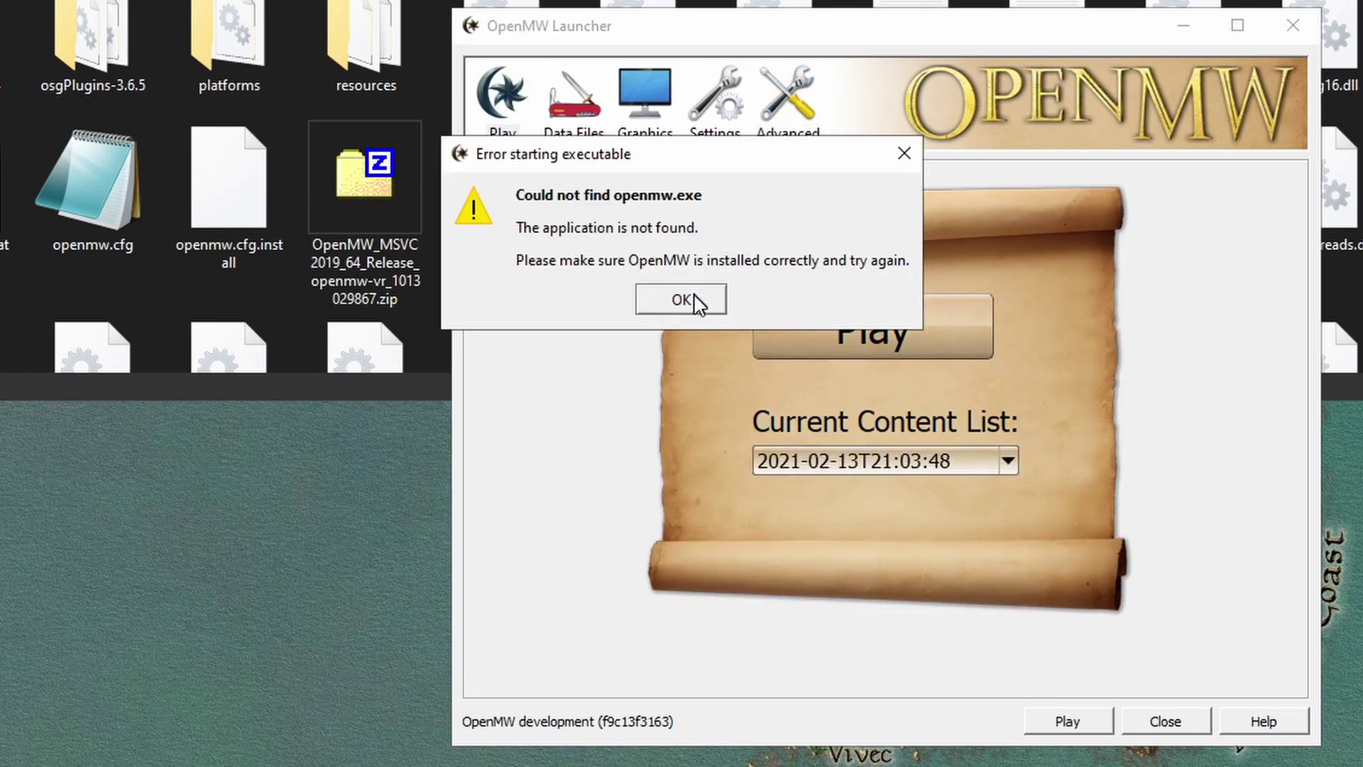
pyautogui.click(682, 299)
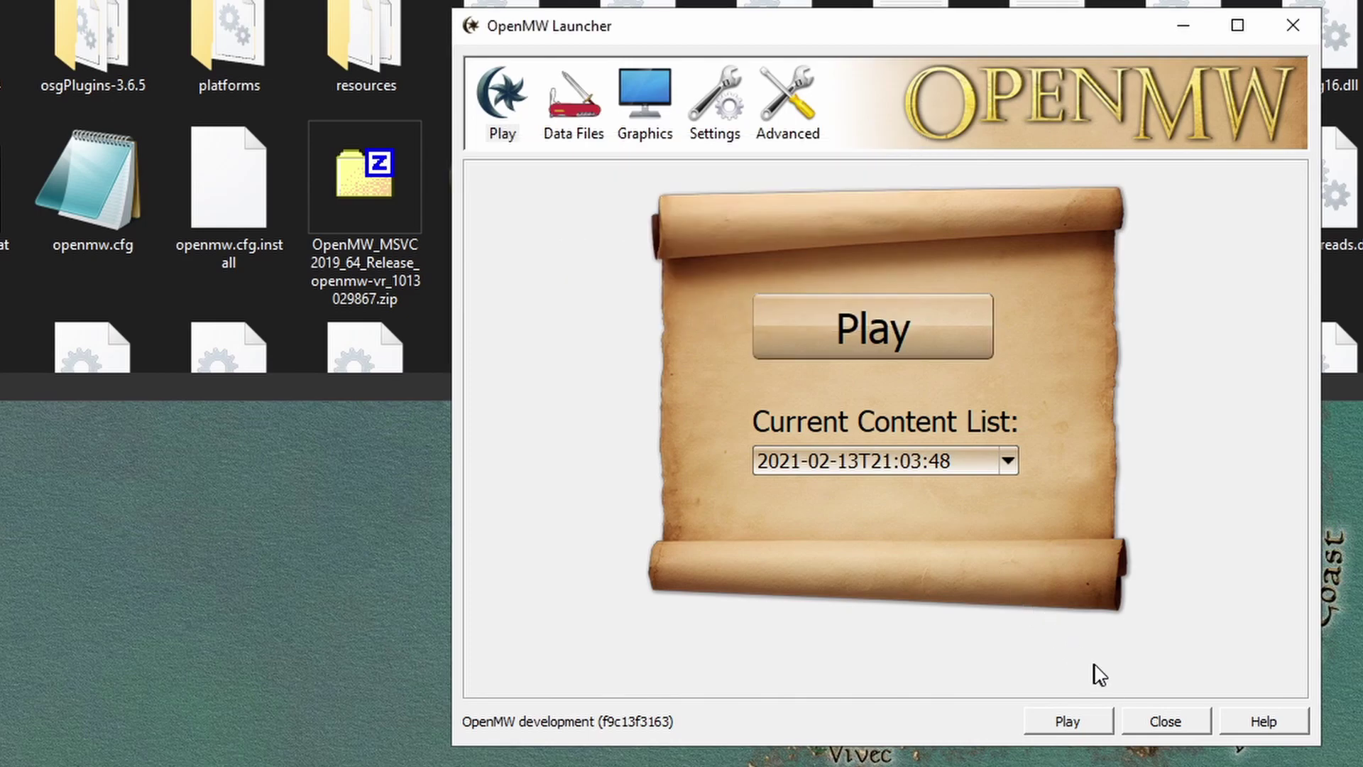
# - Close the launcher and rename openmw_vr.exe in the artifacts folder to openmw.exe
pyautogui.click(1166, 721)
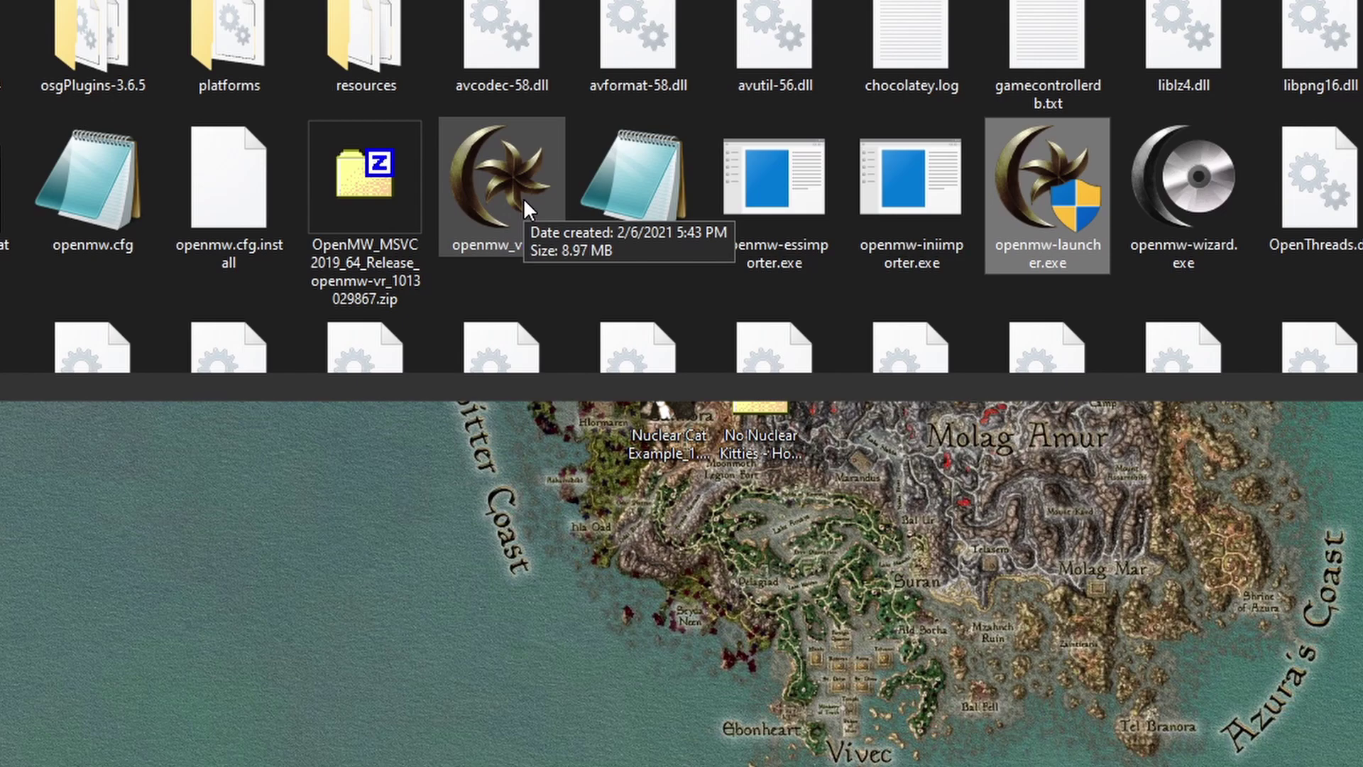
pyautogui.click(493, 165)
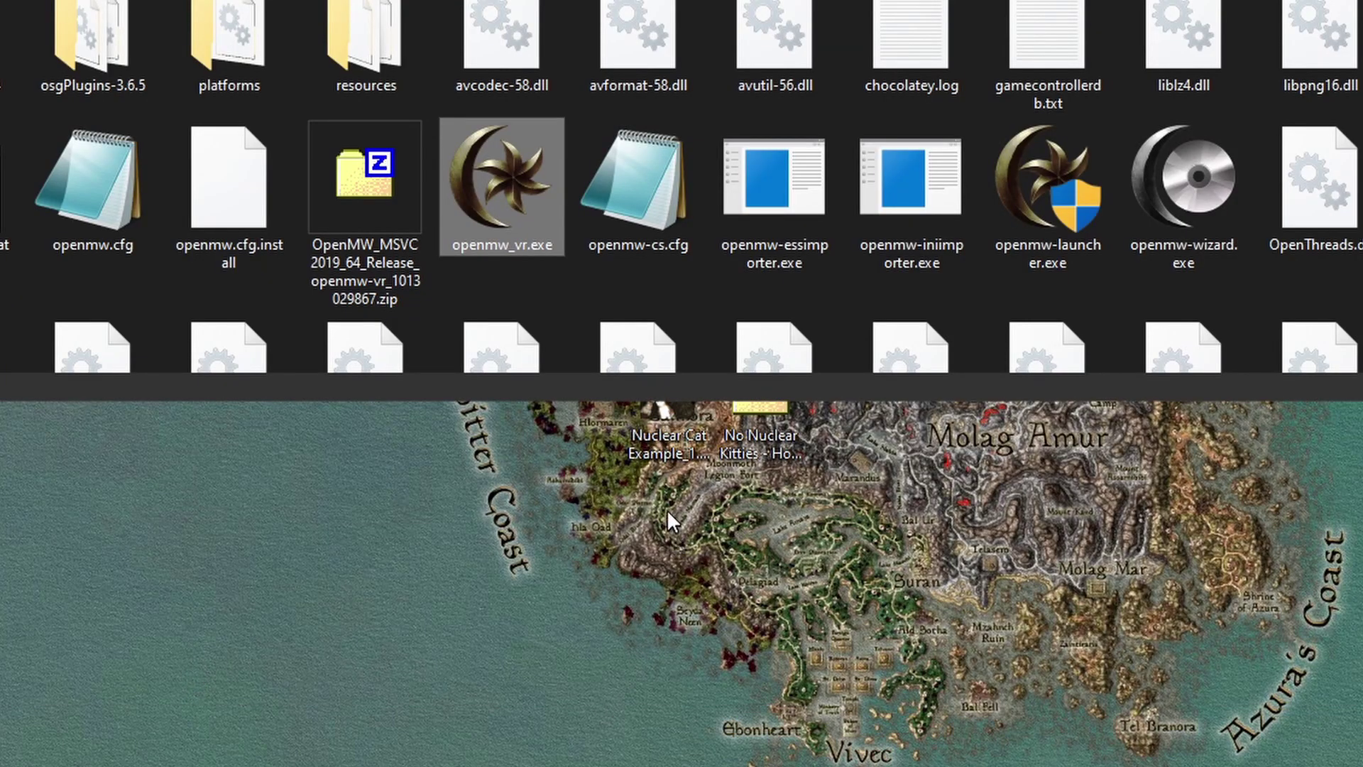
pyautogui.rightClick(491, 228)
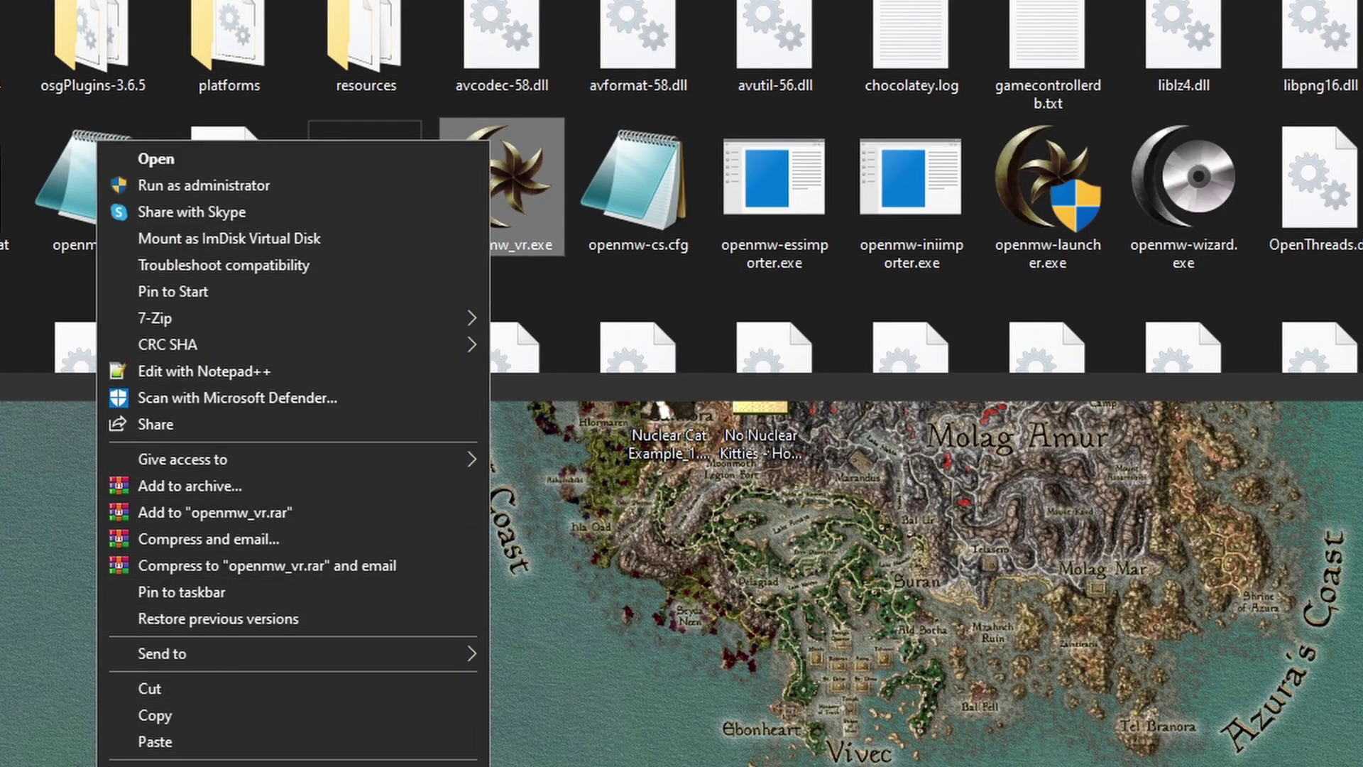
pyautogui.press('Escape')
pyautogui.press('F2')
pyautogui.press('Right')
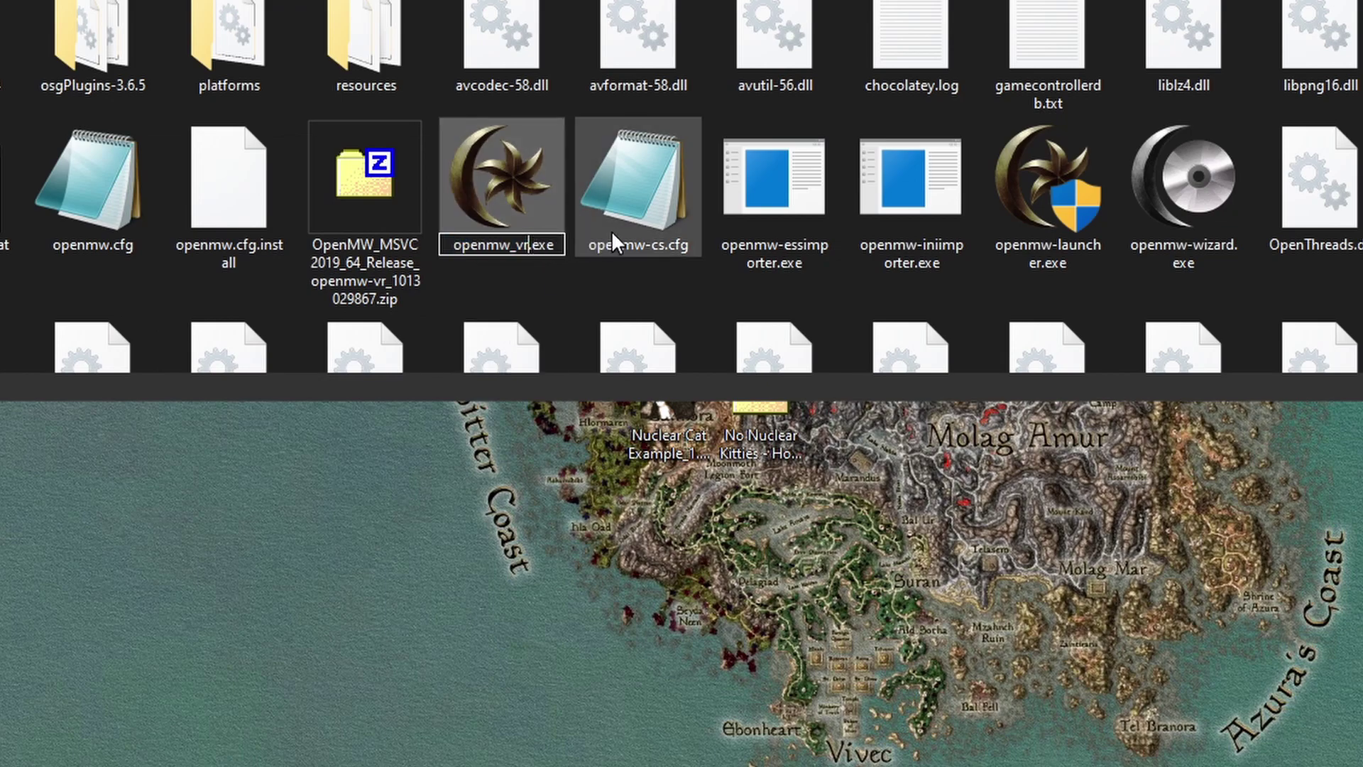
pyautogui.press('BackSpace')
pyautogui.press('BackSpace')
pyautogui.press('BackSpace')
pyautogui.click(648, 189)
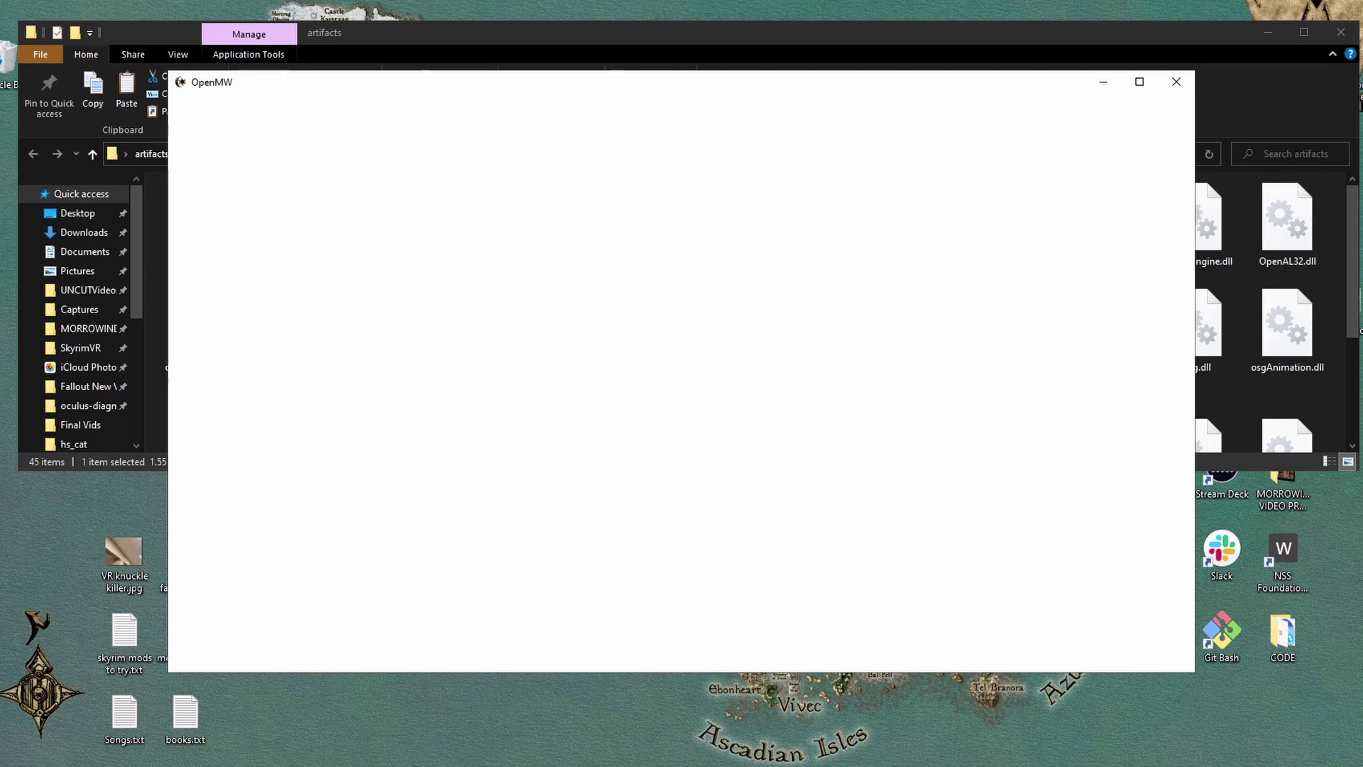
# - Switch between the blank OpenMW game window and the artifacts folder, and close the game window
pyautogui.hotkey('alt', 'Tab')
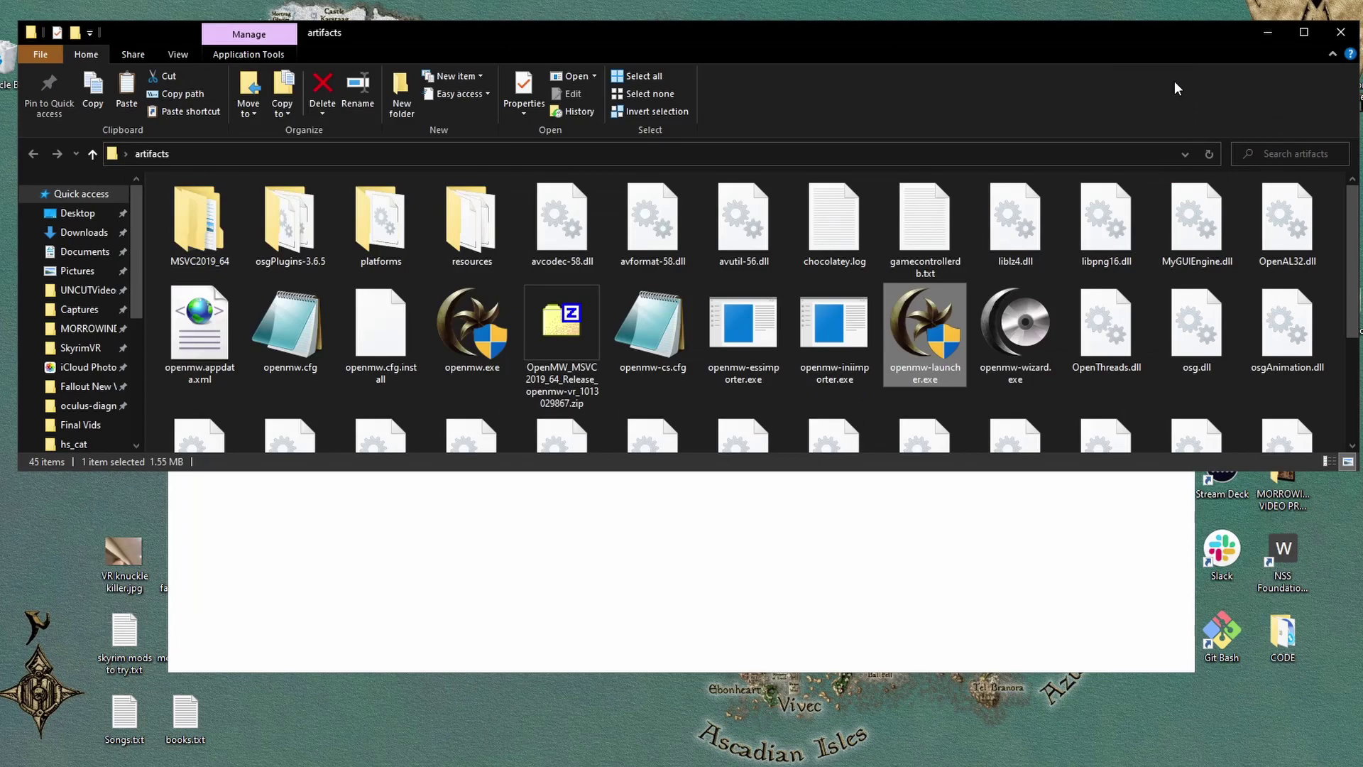
pyautogui.click(885, 596)
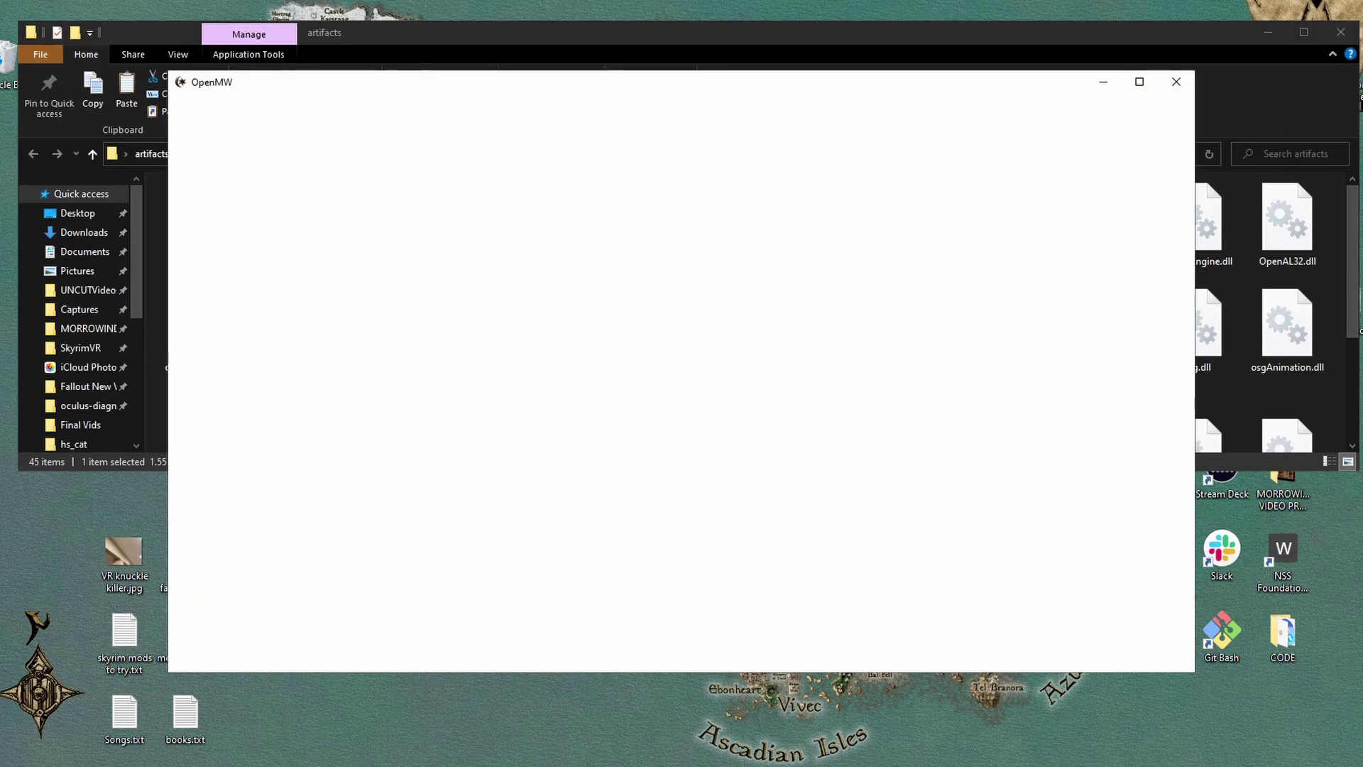
pyautogui.hotkey('alt', 'Tab')
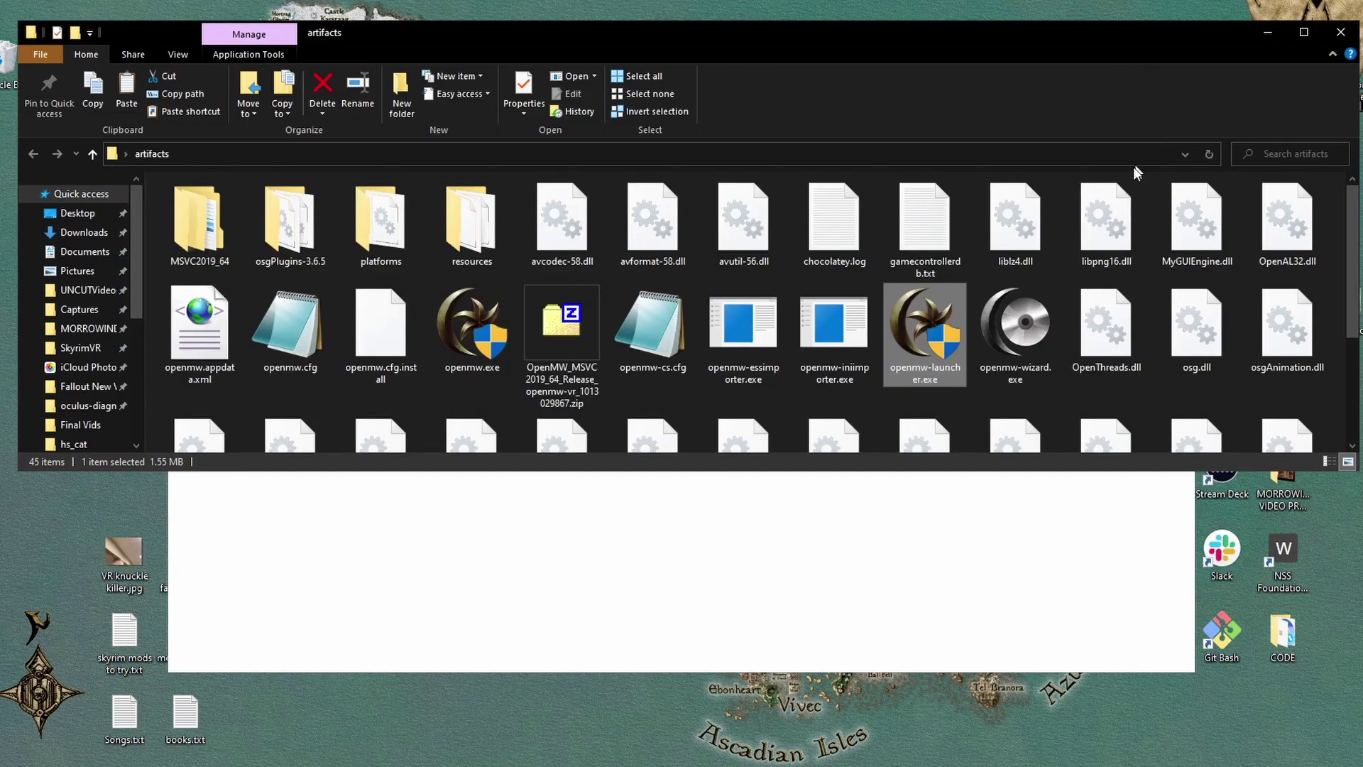
pyautogui.click(944, 608)
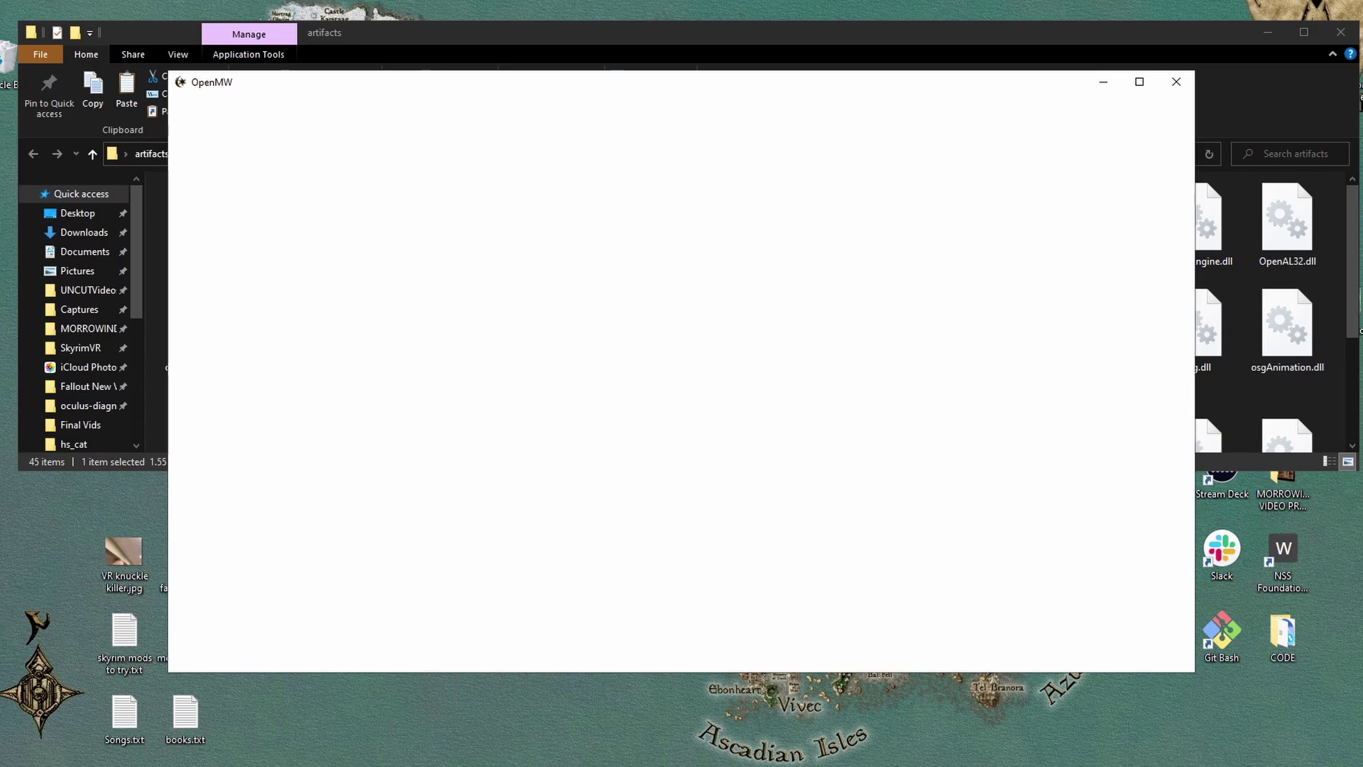
pyautogui.hotkey('alt', 'Tab')
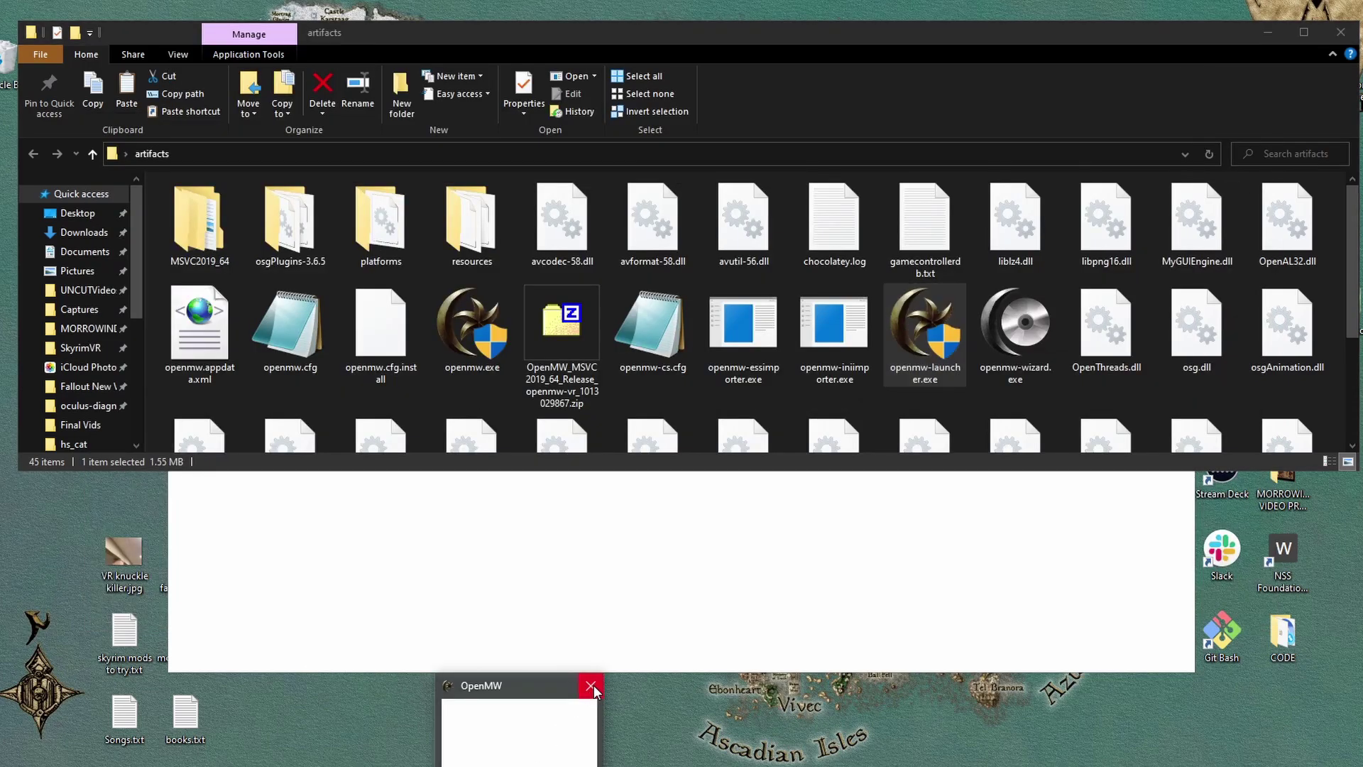
pyautogui.click(592, 686)
pyautogui.click(872, 409)
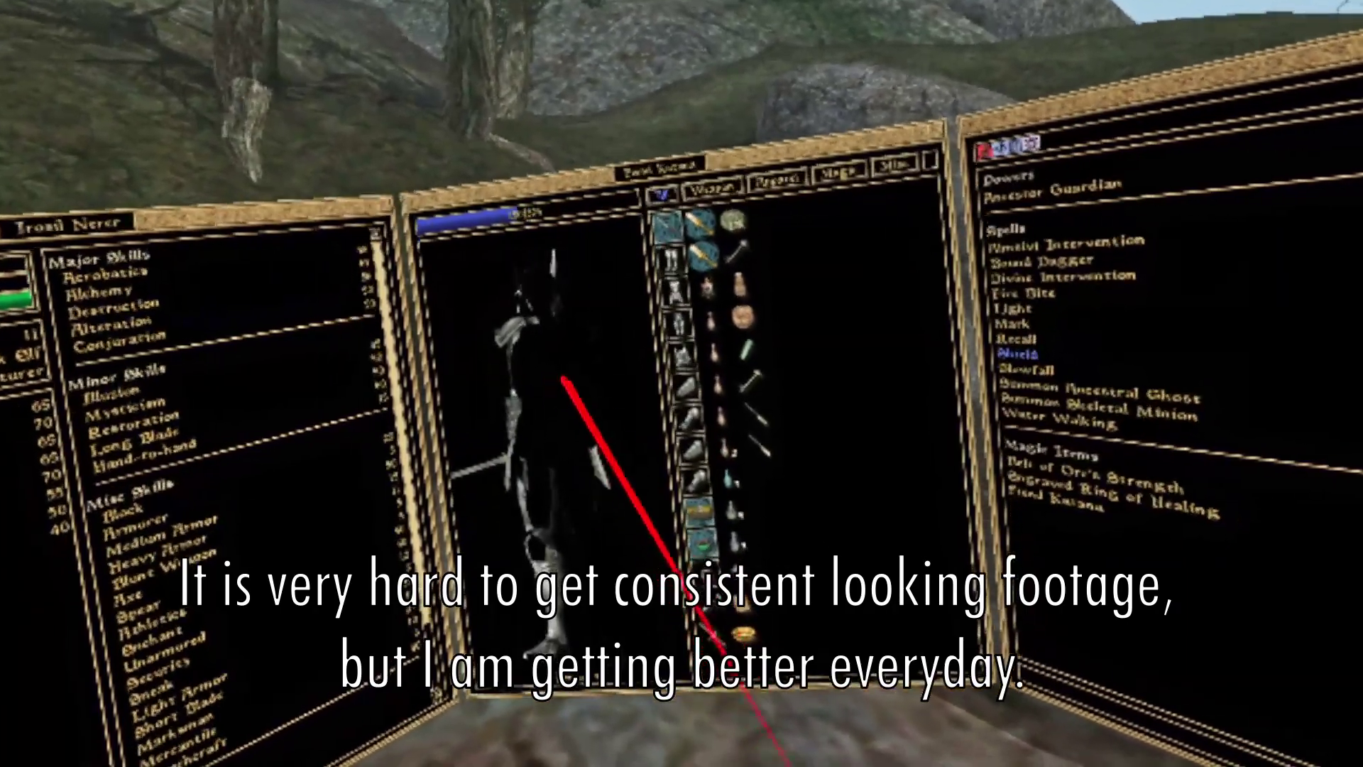
# - Close the in-game stats, inventory and magic menus and return to the game world
pyautogui.press('Escape')
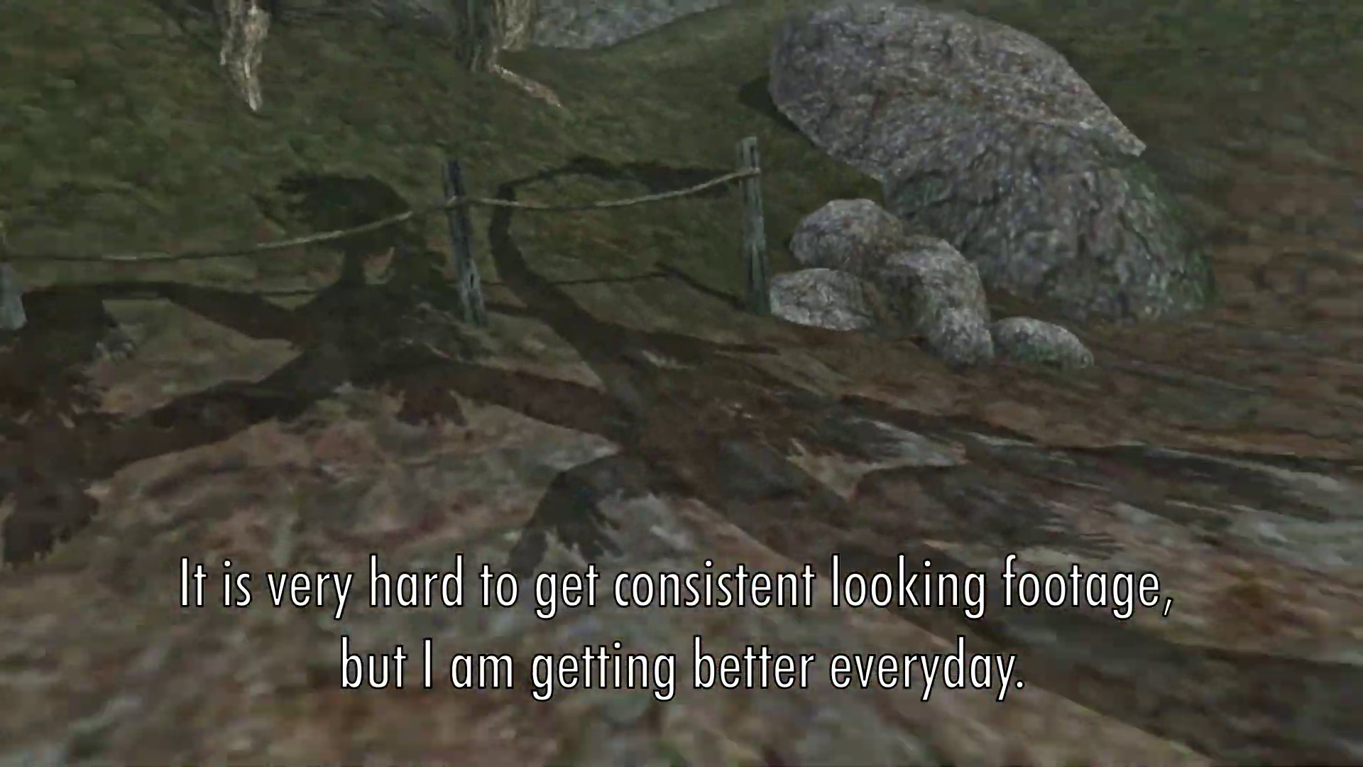